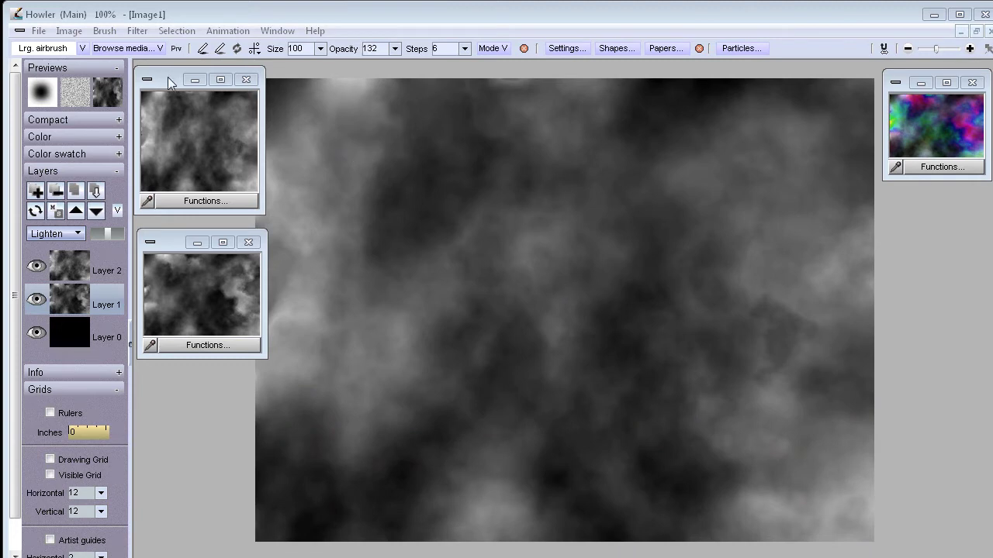
# Load the two stored greyscale clouds into Layer 1 in turn and raise the layer's opacity
pyautogui.click(73, 266)
pyautogui.click(74, 301)
pyautogui.moveTo(107, 232)
pyautogui.mouseDown()
pyautogui.moveTo(124, 231)
pyautogui.moveTo(101, 231)
pyautogui.moveTo(112, 235)
pyautogui.mouseUp()
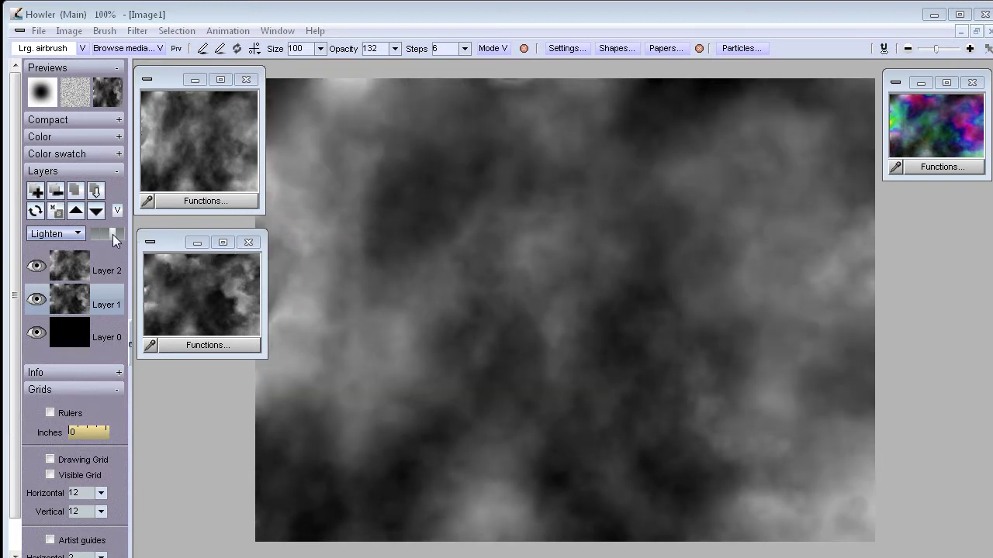
pyautogui.click(193, 135)
pyautogui.moveTo(107, 233)
pyautogui.mouseDown()
pyautogui.moveTo(100, 231)
pyautogui.moveTo(117, 231)
pyautogui.mouseUp()
pyautogui.click(176, 288)
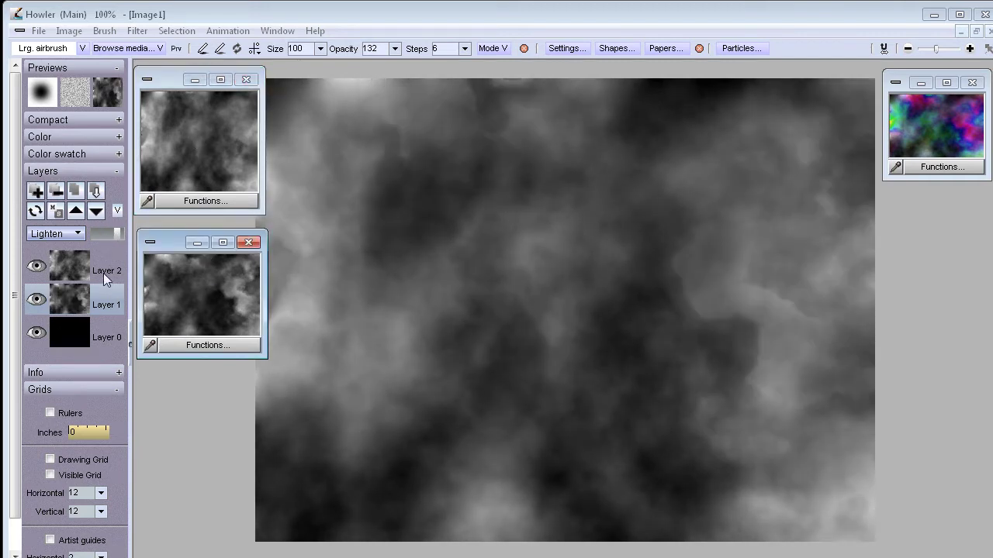
# Switch Layer 2 between the two stored greyscale clouds and vary its opacity to compare the Lighten blends
pyautogui.click(121, 264)
pyautogui.click(179, 145)
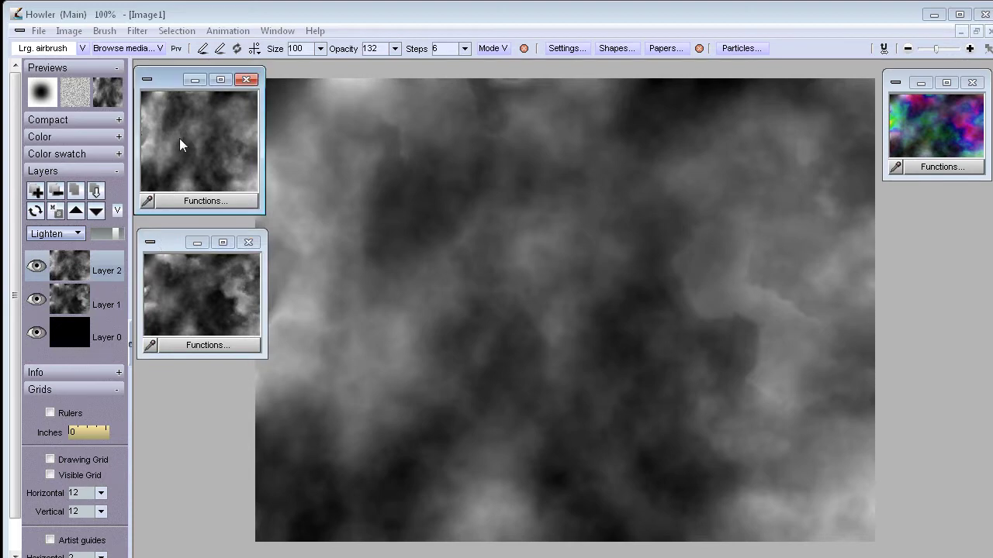
pyautogui.click(208, 287)
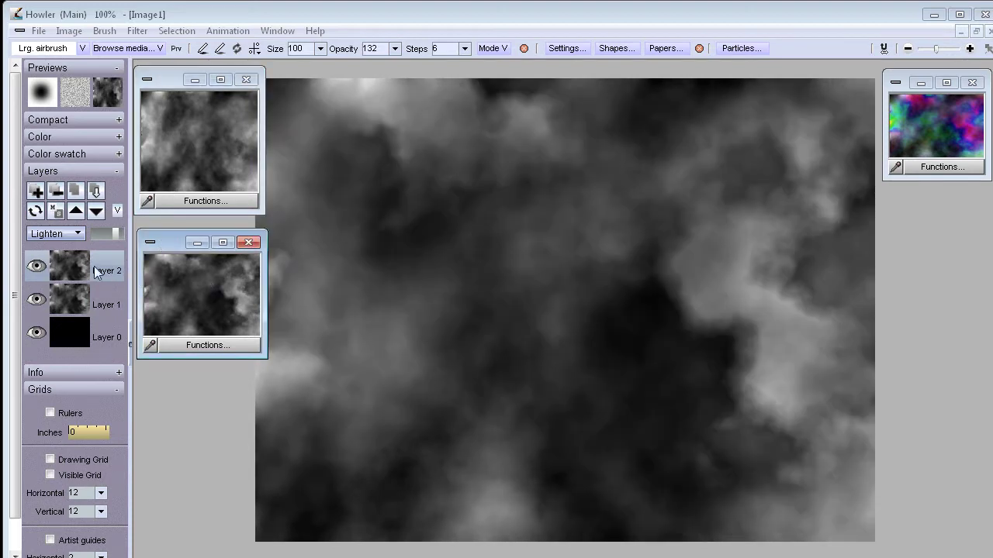
pyautogui.moveTo(116, 234)
pyautogui.mouseDown()
pyautogui.moveTo(95, 234)
pyautogui.moveTo(109, 233)
pyautogui.mouseUp()
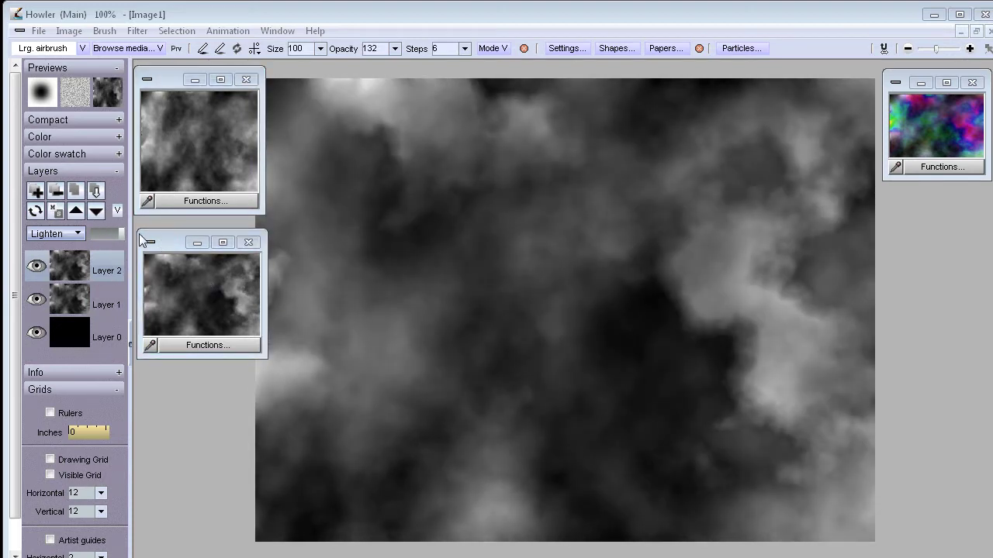
pyautogui.click(180, 280)
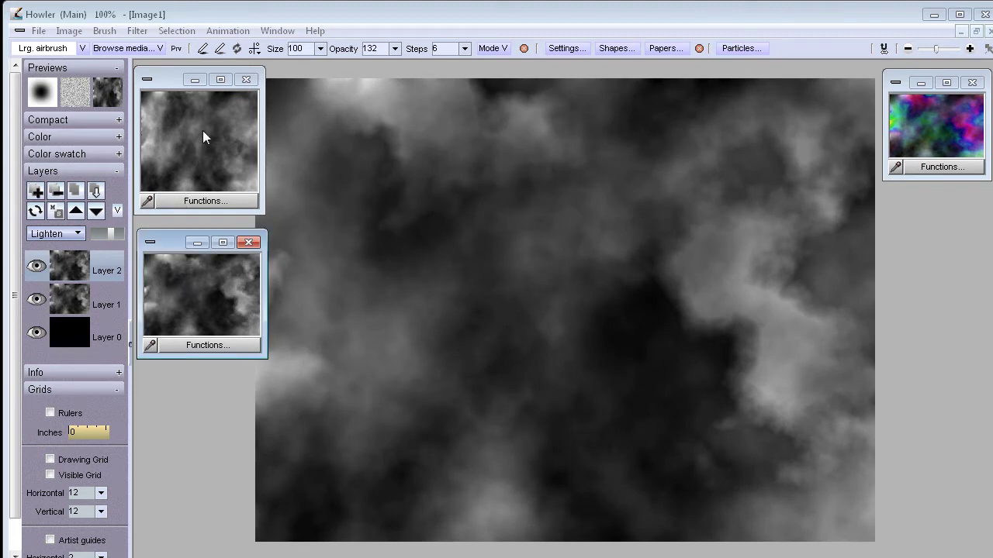
pyautogui.click(199, 152)
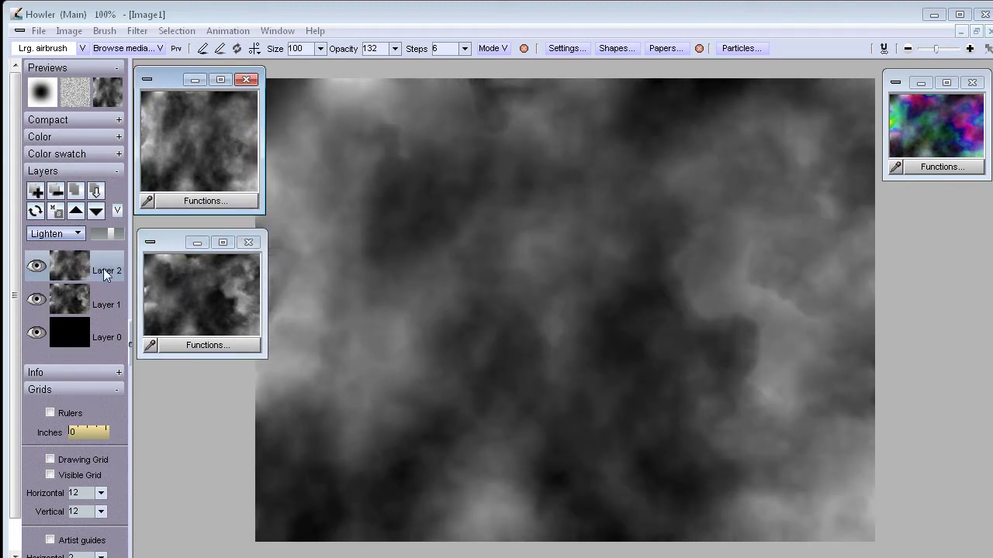
pyautogui.moveTo(109, 231)
pyautogui.mouseDown()
pyautogui.moveTo(123, 231)
pyautogui.moveTo(90, 232)
pyautogui.moveTo(128, 232)
pyautogui.mouseUp()
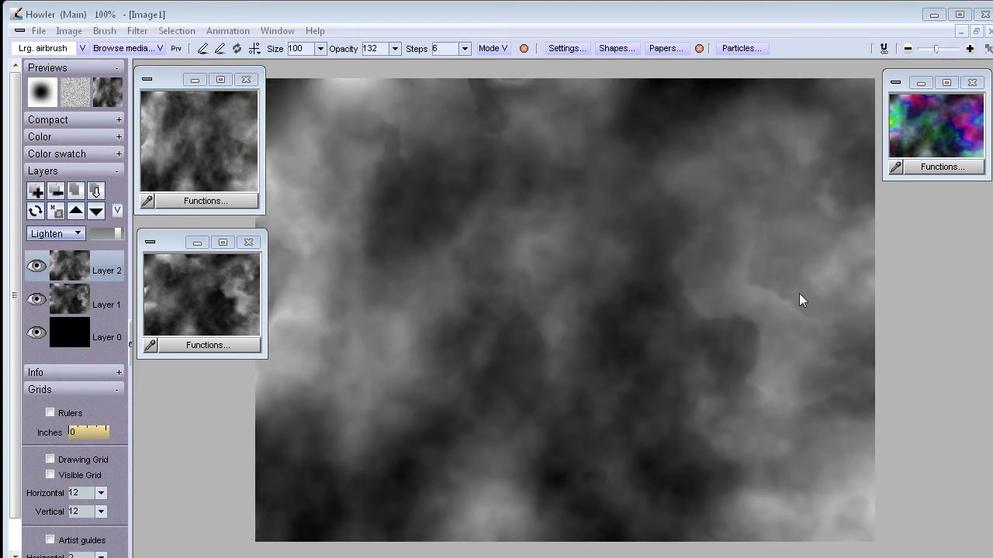
# Delete Layer 1 and Layer 2, and load the stored colour plasma image into Layer 0
pyautogui.click(99, 292)
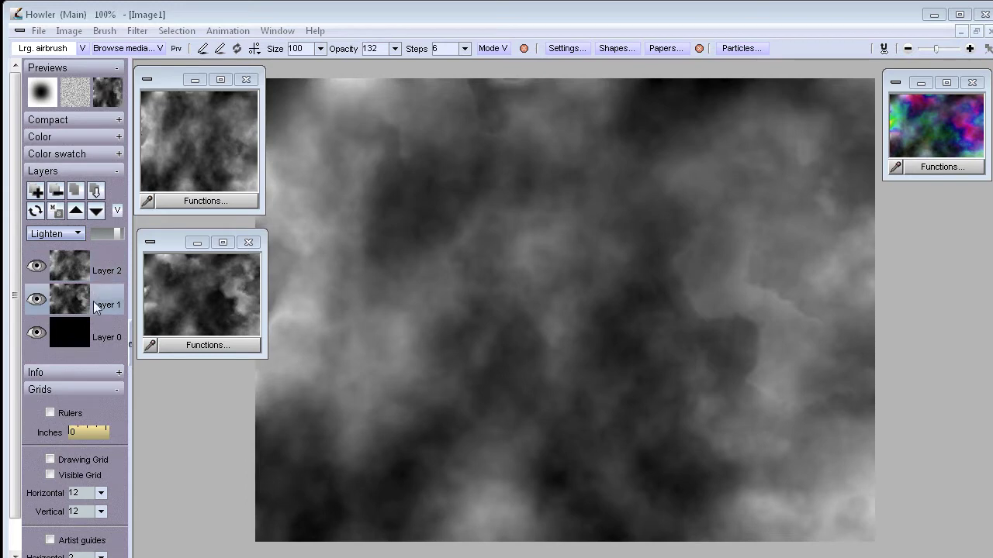
pyautogui.click(56, 192)
pyautogui.click(56, 192)
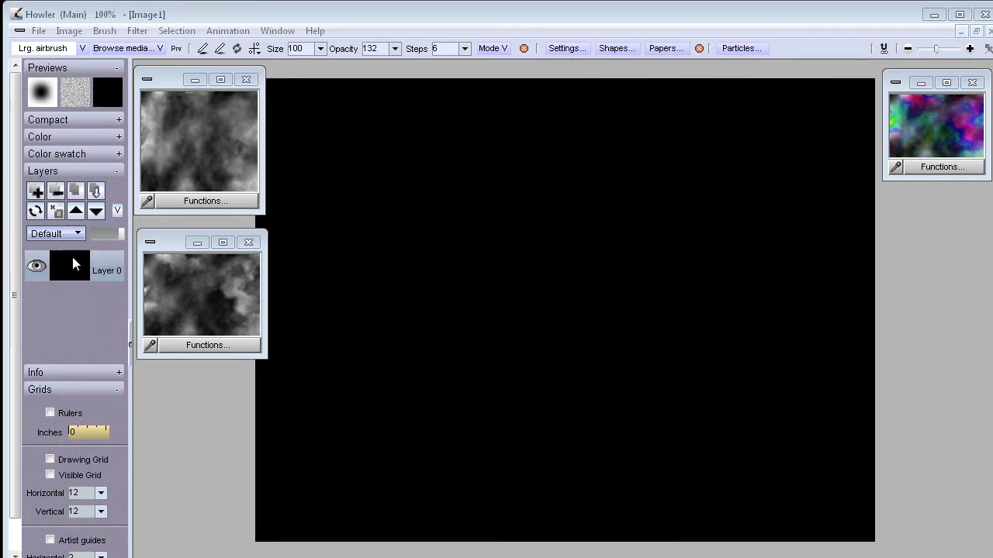
pyautogui.click(933, 134)
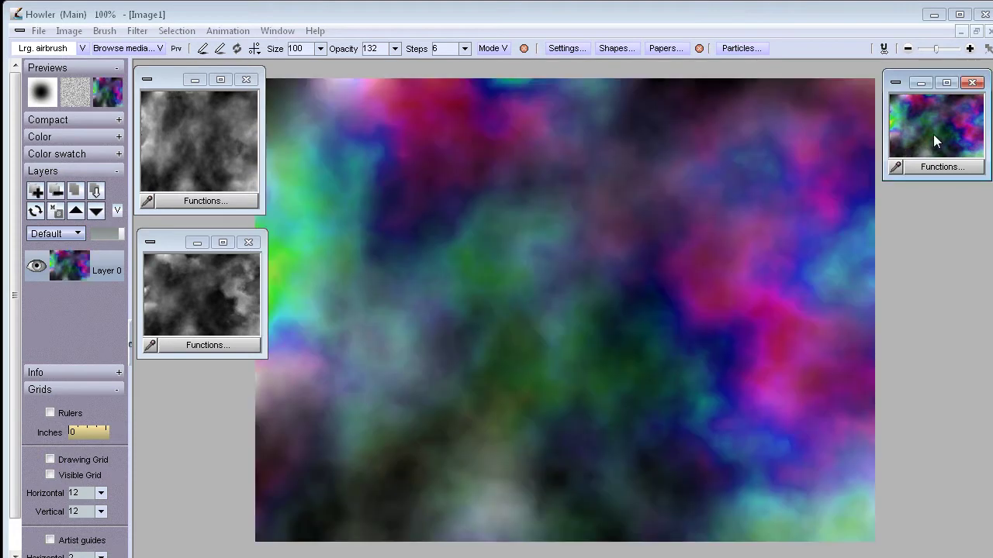
# Render plasma noise on Layer 0, previewing the Grays colour mode before choosing HSV
pyautogui.click(136, 31)
pyautogui.moveTo(179, 264)
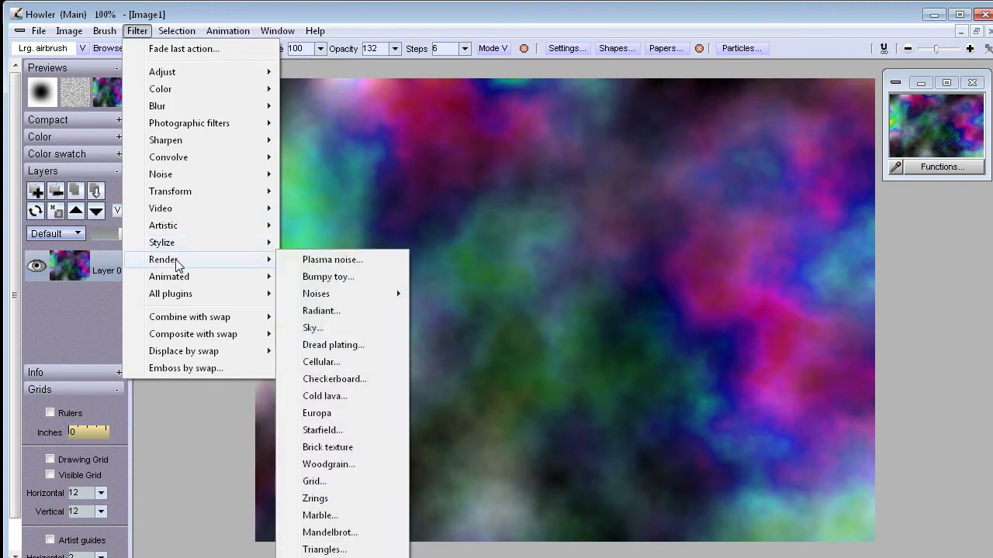
pyautogui.click(326, 260)
pyautogui.click(533, 295)
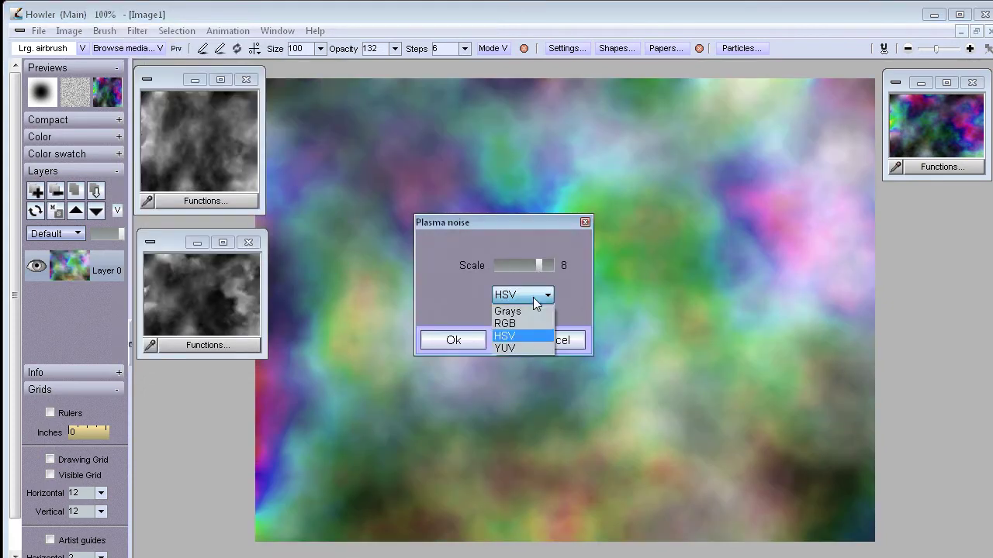
pyautogui.click(534, 313)
pyautogui.click(529, 295)
pyautogui.click(518, 332)
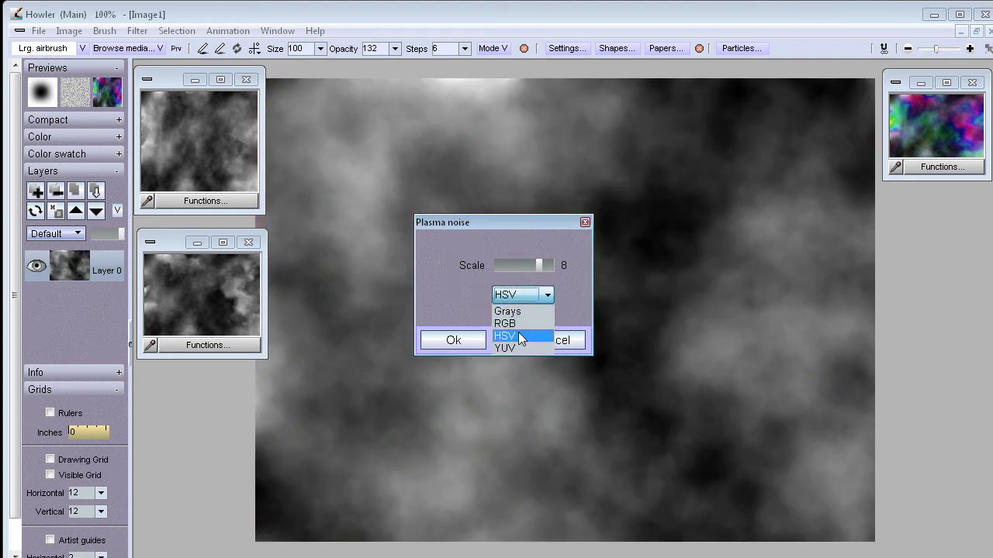
pyautogui.moveTo(523, 227); pyautogui.dragTo(758, 146)
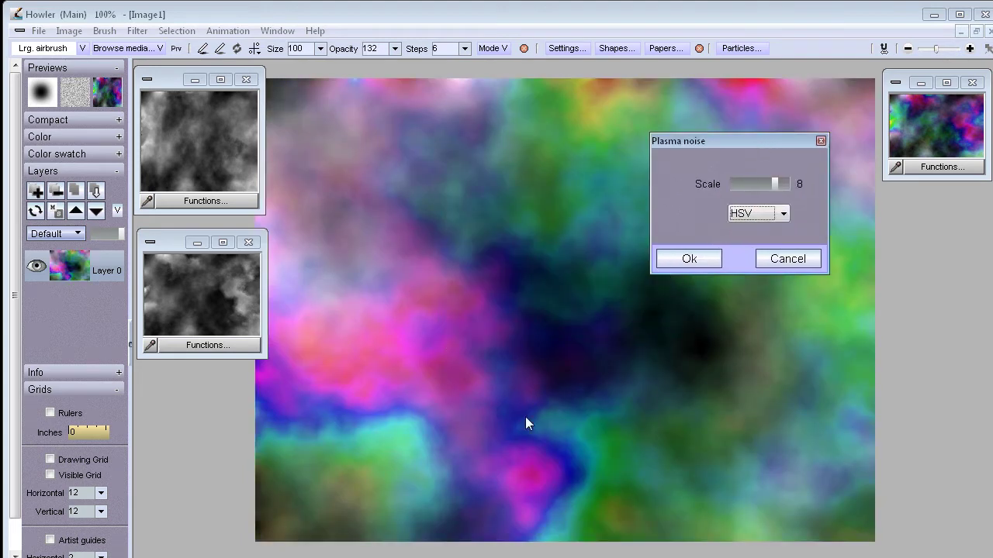
# Set the plasma noise scale to 7, regenerate the pattern several times and apply it
pyautogui.moveTo(782, 183)
pyautogui.mouseDown()
pyautogui.moveTo(761, 182)
pyautogui.moveTo(774, 182)
pyautogui.mouseUp()
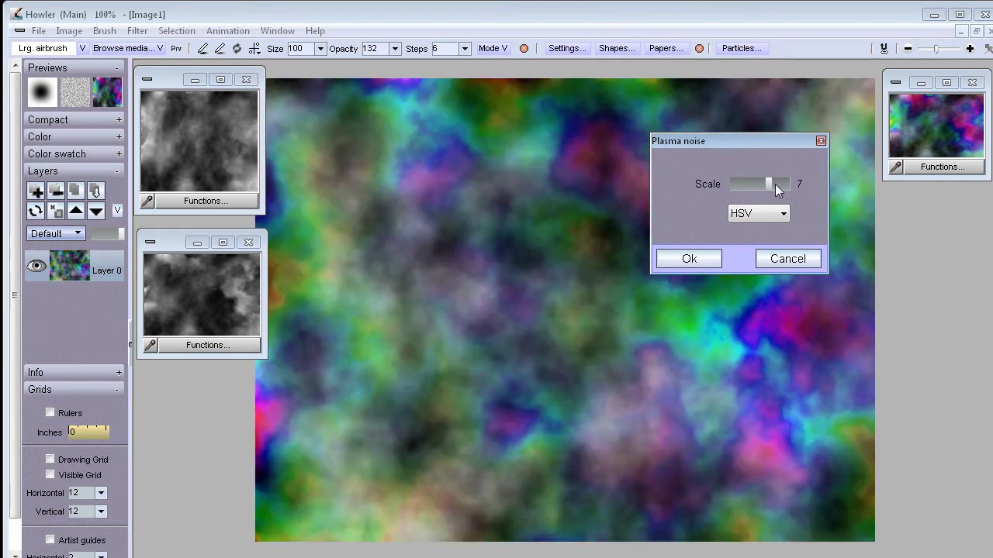
pyautogui.moveTo(762, 143); pyautogui.dragTo(389, 145)
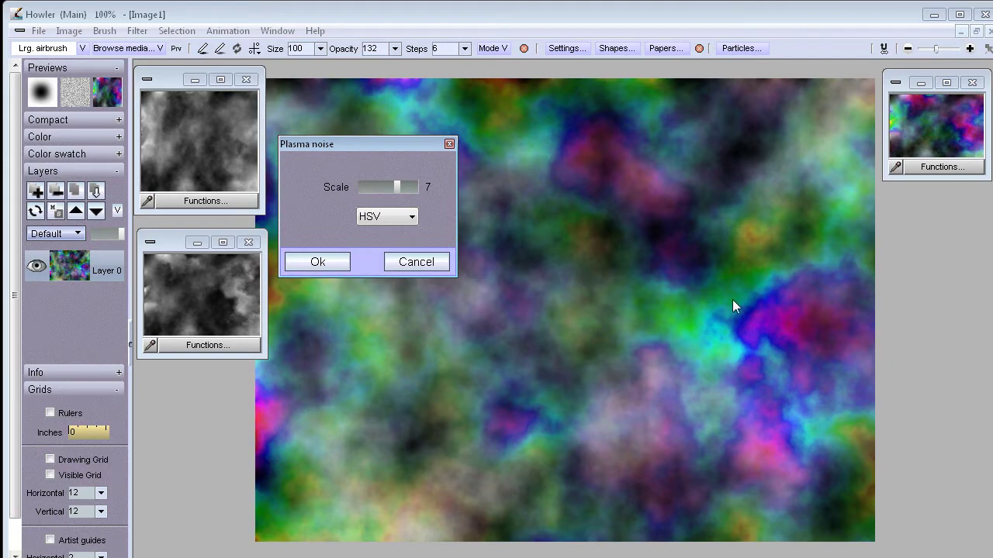
pyautogui.moveTo(393, 183); pyautogui.dragTo(399, 186)
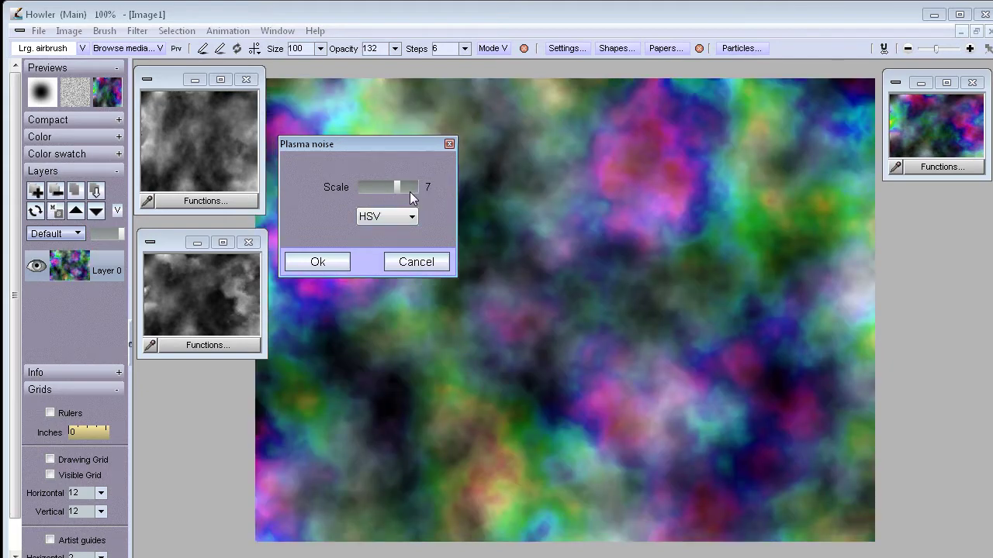
pyautogui.click(398, 187)
pyautogui.click(398, 187)
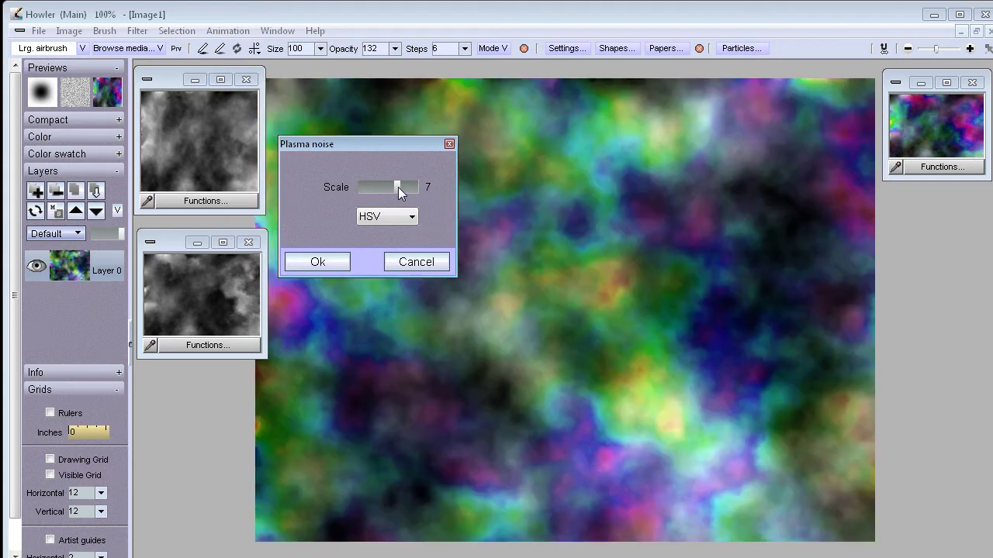
pyautogui.click(398, 187)
pyautogui.click(398, 187)
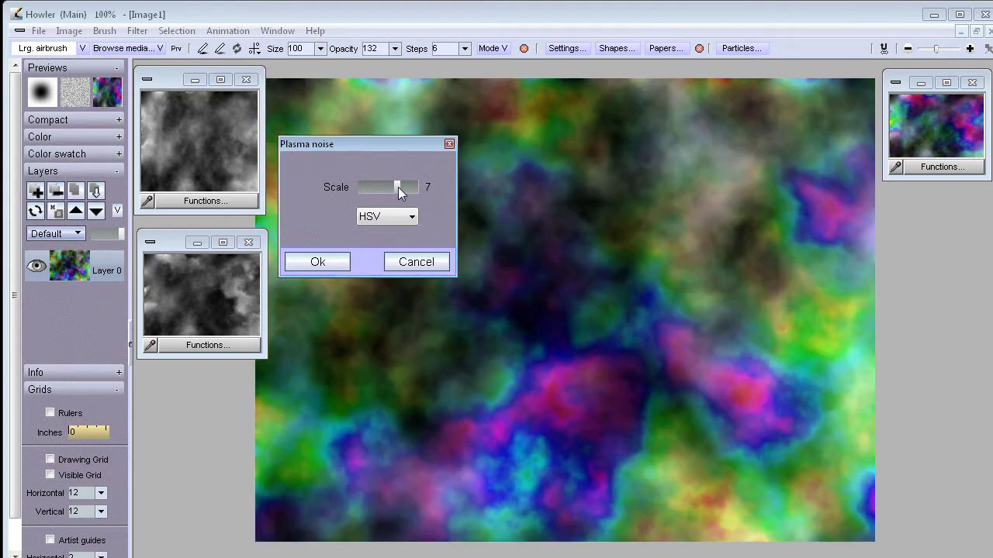
pyautogui.click(317, 261)
# Clear away the old stored images and store the new colour plasma, placing its thumbnail beside the canvas's upper corner
pyautogui.click(246, 79)
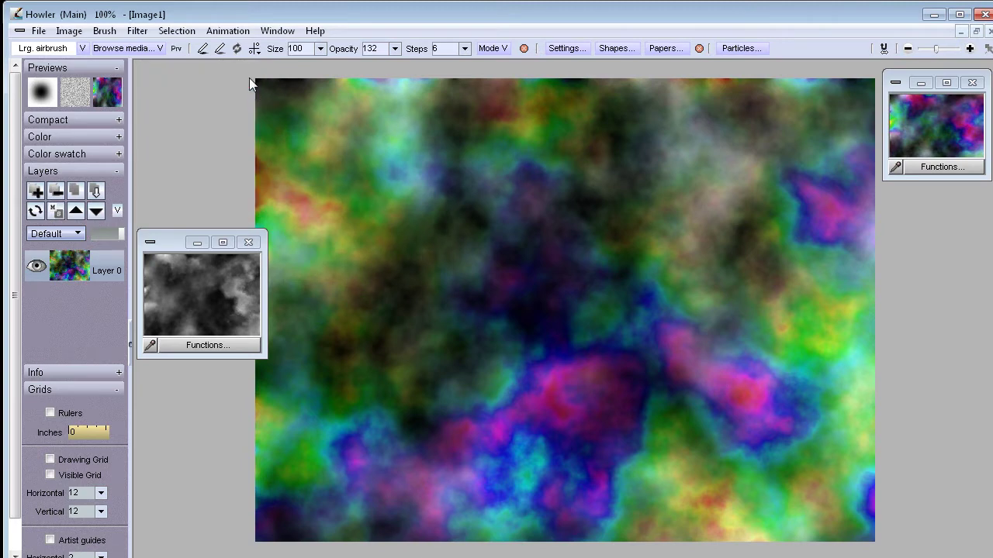
pyautogui.click(248, 242)
pyautogui.click(69, 31)
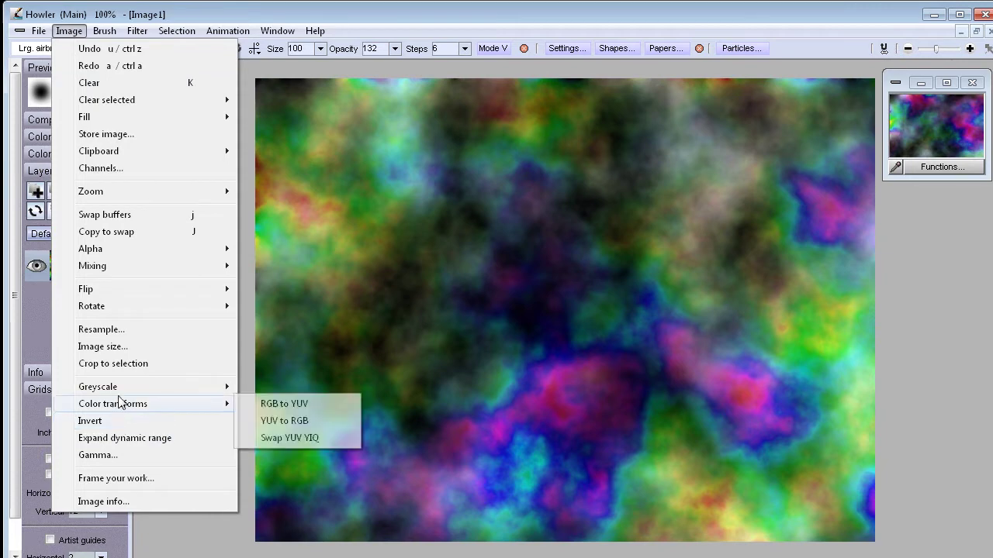
pyautogui.click(106, 134)
pyautogui.moveTo(85, 73); pyautogui.dragTo(902, 200)
pyautogui.click(920, 83)
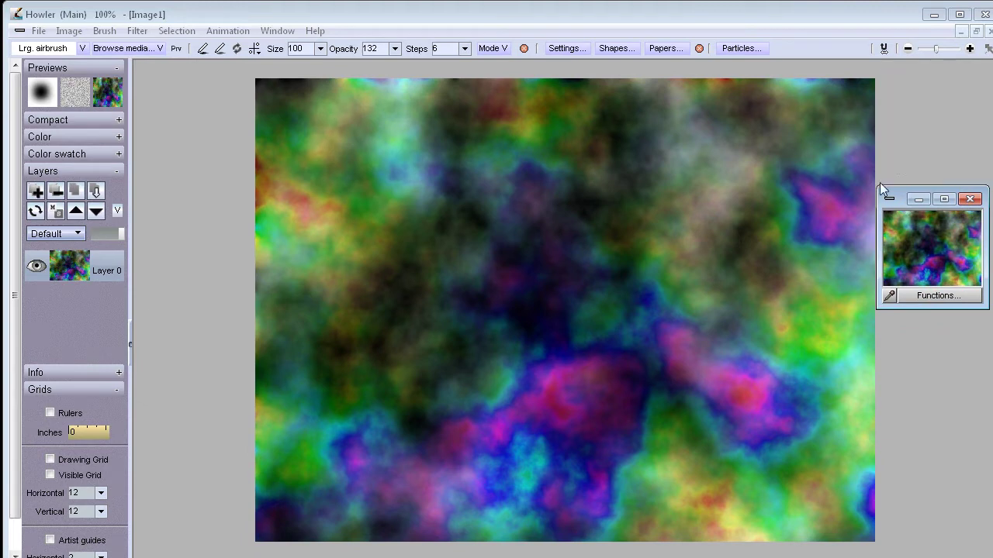
pyautogui.moveTo(899, 198); pyautogui.dragTo(905, 88)
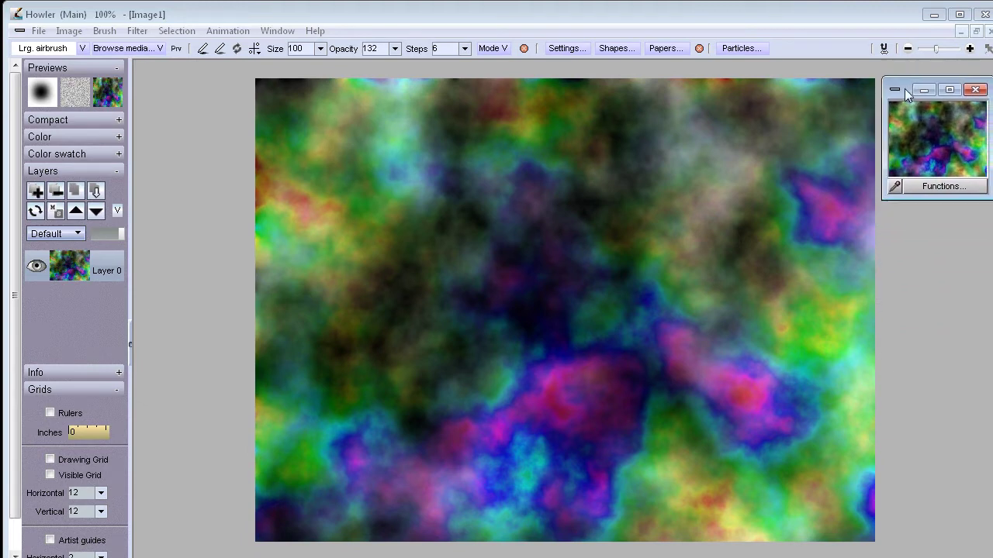
# Convert the plasma to greyscale with Expose through lens, comparing cyan and blue lenses before applying a red one
pyautogui.click(78, 32)
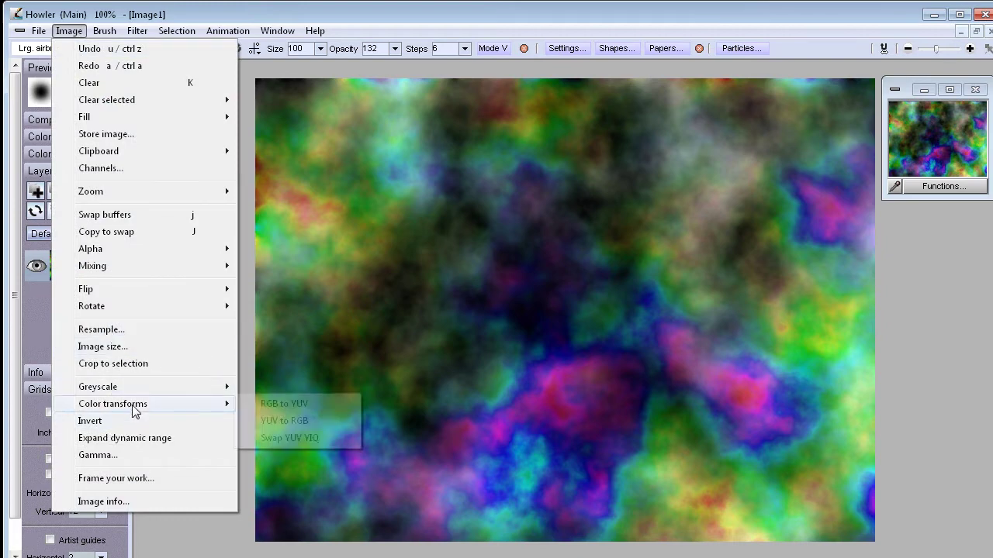
pyautogui.moveTo(143, 396)
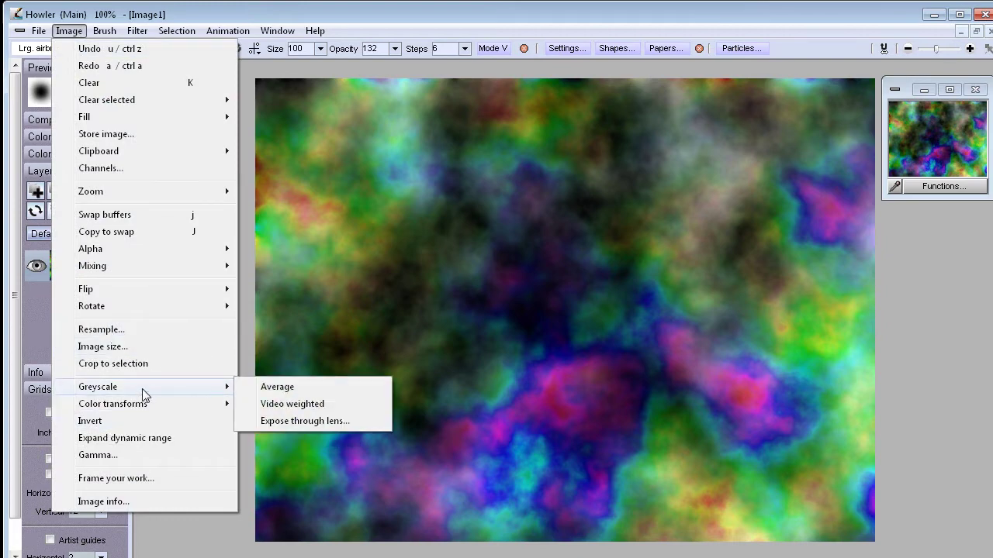
pyautogui.click(275, 423)
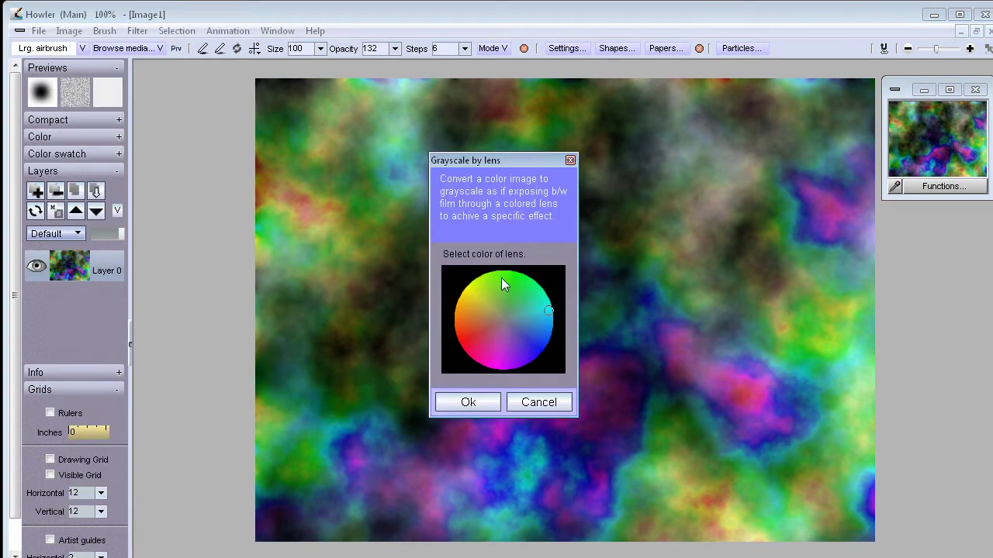
pyautogui.moveTo(525, 313)
pyautogui.mouseDown()
pyautogui.moveTo(458, 339)
pyautogui.moveTo(525, 328)
pyautogui.moveTo(553, 308)
pyautogui.moveTo(476, 315)
pyautogui.moveTo(456, 332)
pyautogui.moveTo(540, 324)
pyautogui.moveTo(553, 310)
pyautogui.mouseUp()
pyautogui.moveTo(507, 167); pyautogui.dragTo(234, 156)
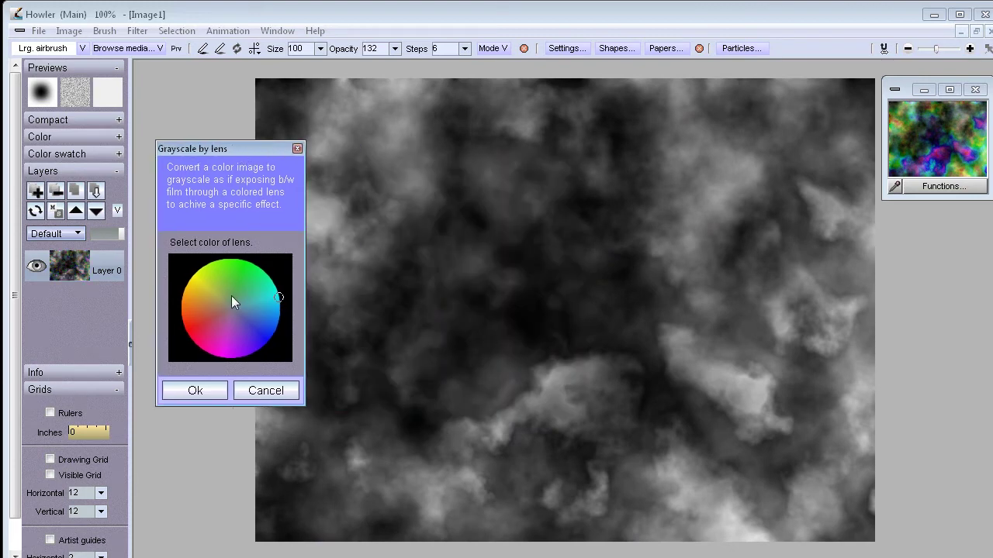
pyautogui.moveTo(257, 304)
pyautogui.mouseDown()
pyautogui.moveTo(265, 336)
pyautogui.moveTo(194, 283)
pyautogui.moveTo(183, 327)
pyautogui.moveTo(194, 332)
pyautogui.moveTo(273, 294)
pyautogui.moveTo(270, 334)
pyautogui.moveTo(266, 301)
pyautogui.moveTo(241, 273)
pyautogui.moveTo(217, 335)
pyautogui.moveTo(236, 267)
pyautogui.moveTo(226, 355)
pyautogui.moveTo(192, 321)
pyautogui.moveTo(247, 345)
pyautogui.moveTo(259, 333)
pyautogui.moveTo(193, 317)
pyautogui.moveTo(280, 330)
pyautogui.moveTo(262, 337)
pyautogui.mouseUp()
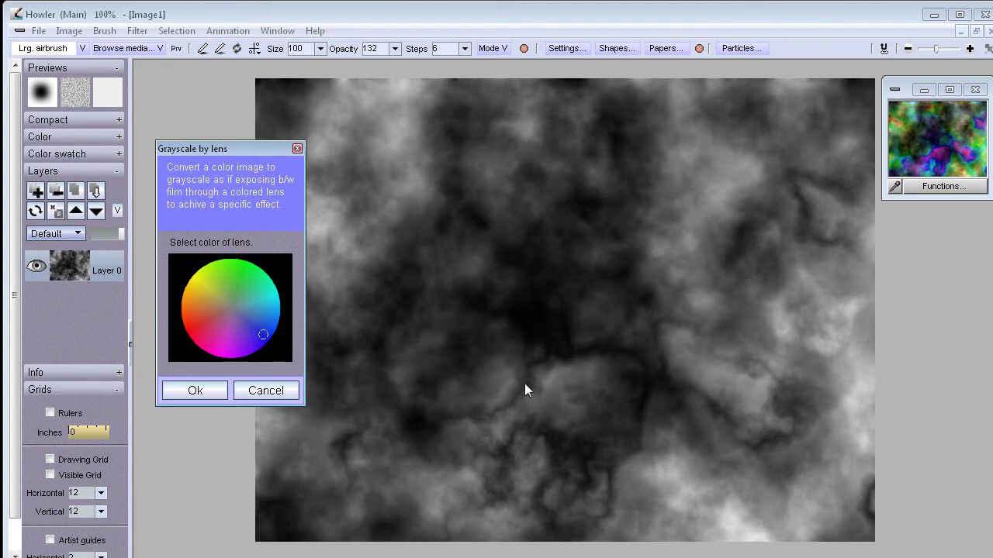
pyautogui.moveTo(262, 337)
pyautogui.mouseDown()
pyautogui.moveTo(207, 341)
pyautogui.moveTo(197, 323)
pyautogui.mouseUp()
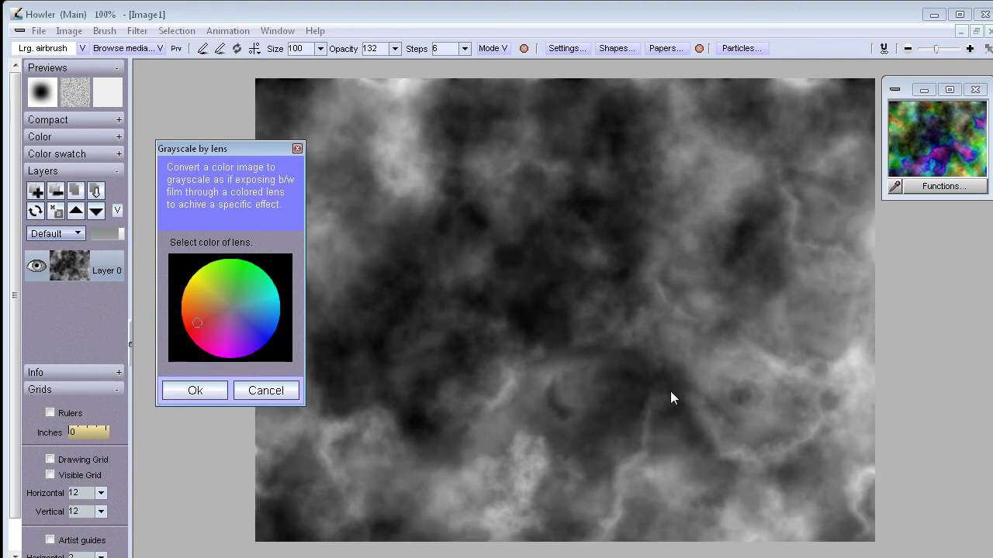
pyautogui.moveTo(211, 288)
pyautogui.mouseDown()
pyautogui.moveTo(213, 310)
pyautogui.moveTo(272, 282)
pyautogui.moveTo(211, 301)
pyautogui.moveTo(189, 318)
pyautogui.moveTo(191, 333)
pyautogui.moveTo(185, 311)
pyautogui.moveTo(193, 329)
pyautogui.mouseUp()
pyautogui.click(196, 390)
# Store the greyscale image and place its thumbnail below the stored colour plasma
pyautogui.click(69, 31)
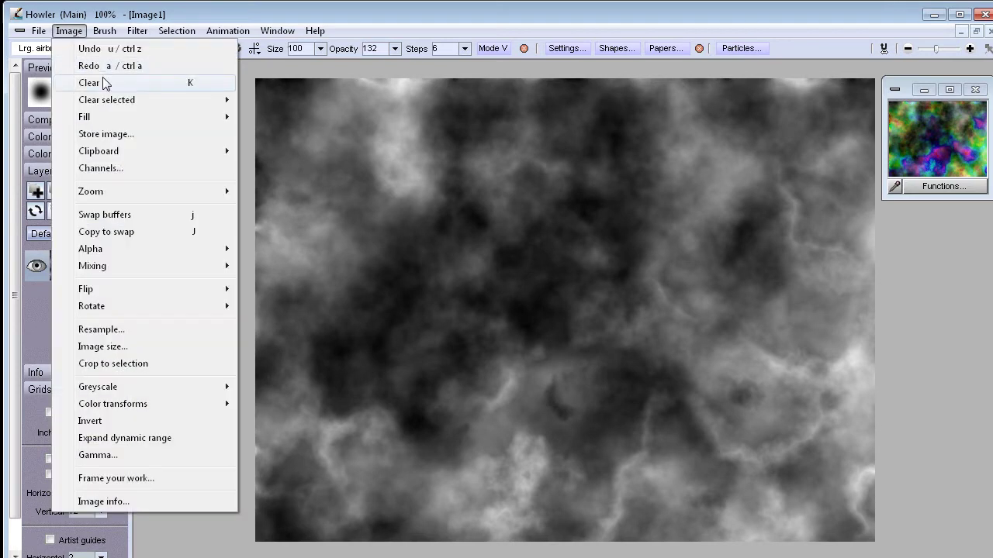
pyautogui.click(113, 135)
pyautogui.moveTo(126, 119); pyautogui.dragTo(913, 238)
# Reload the stored colour plasma onto the canvas and convert it to greyscale with Expose through lens using a cyan lens
pyautogui.click(930, 139)
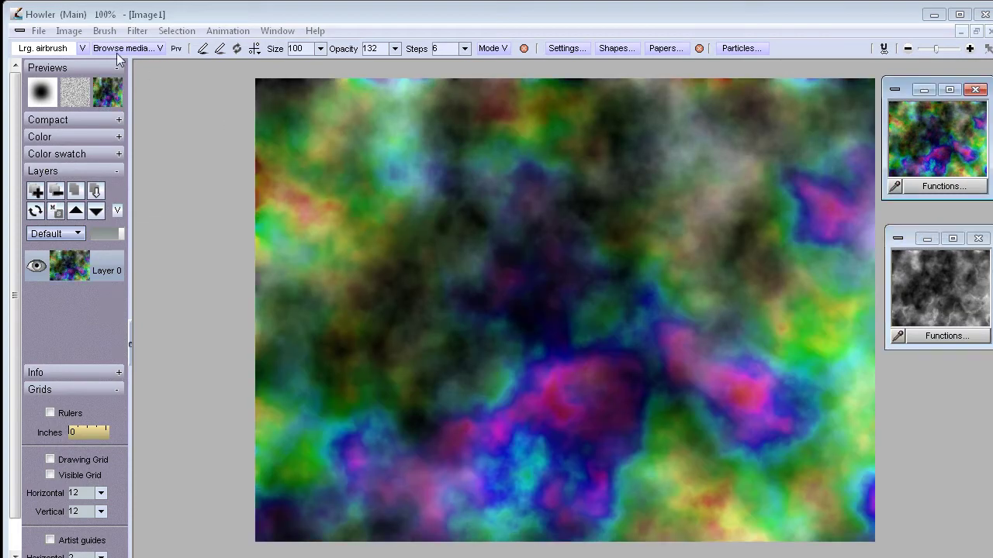
pyautogui.click(69, 31)
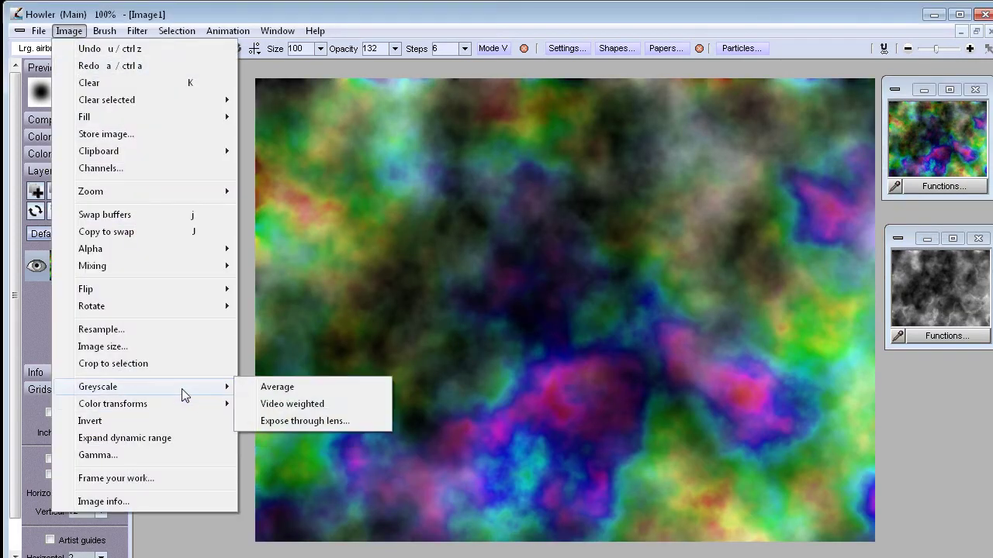
pyautogui.click(331, 422)
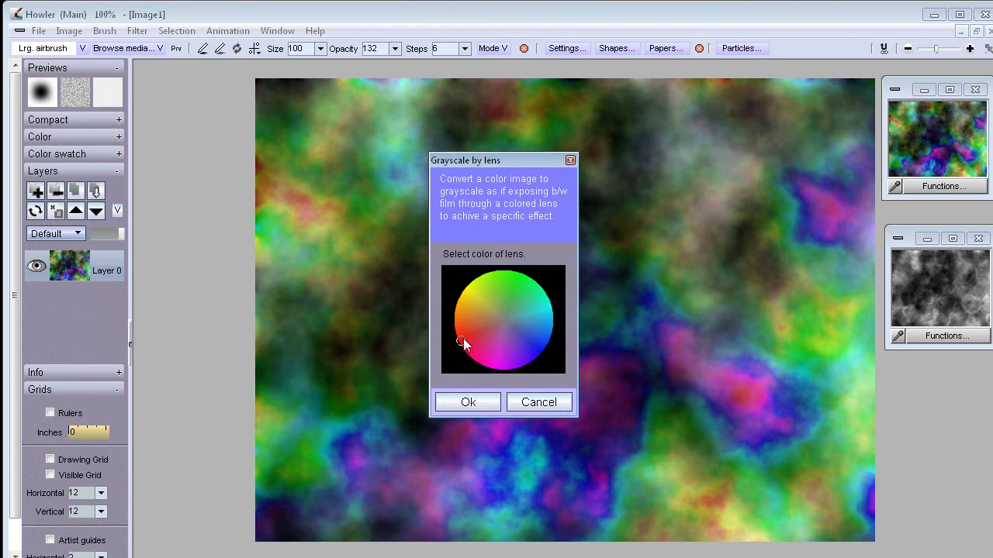
pyautogui.click(543, 304)
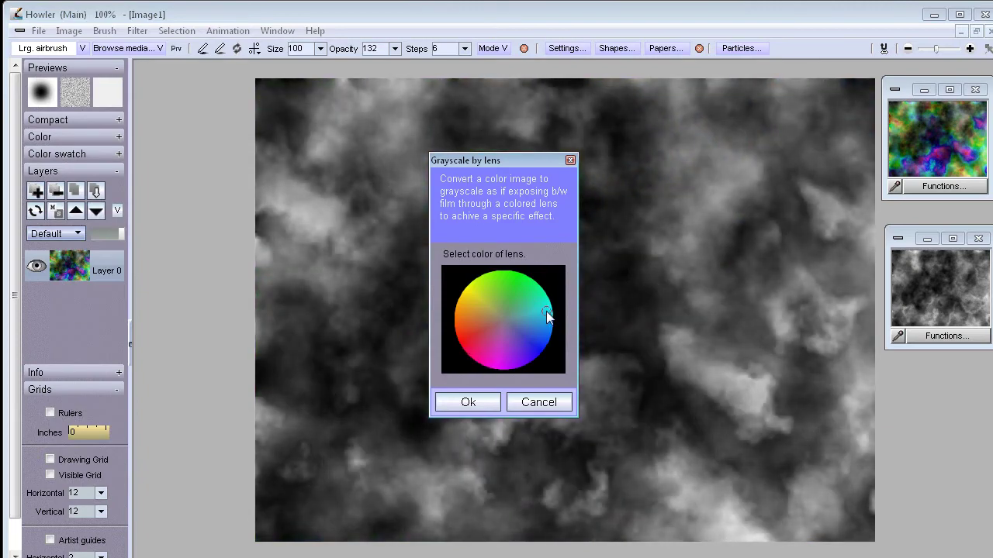
pyautogui.click(454, 406)
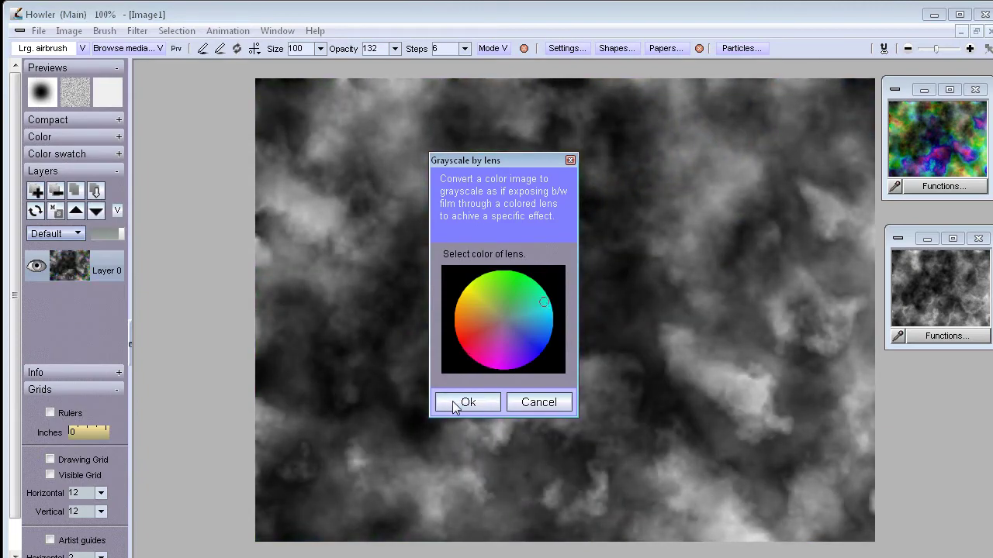
# Store the new greyscale image and stack both greyscale thumbnails beside the Layers panel, the new one on top
pyautogui.click(69, 31)
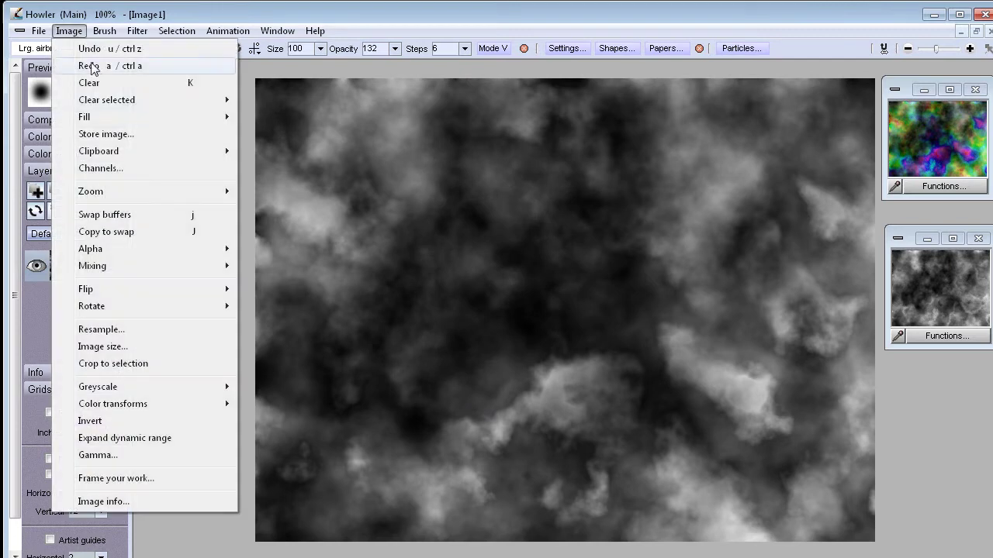
pyautogui.click(119, 134)
pyautogui.moveTo(120, 115); pyautogui.dragTo(158, 225)
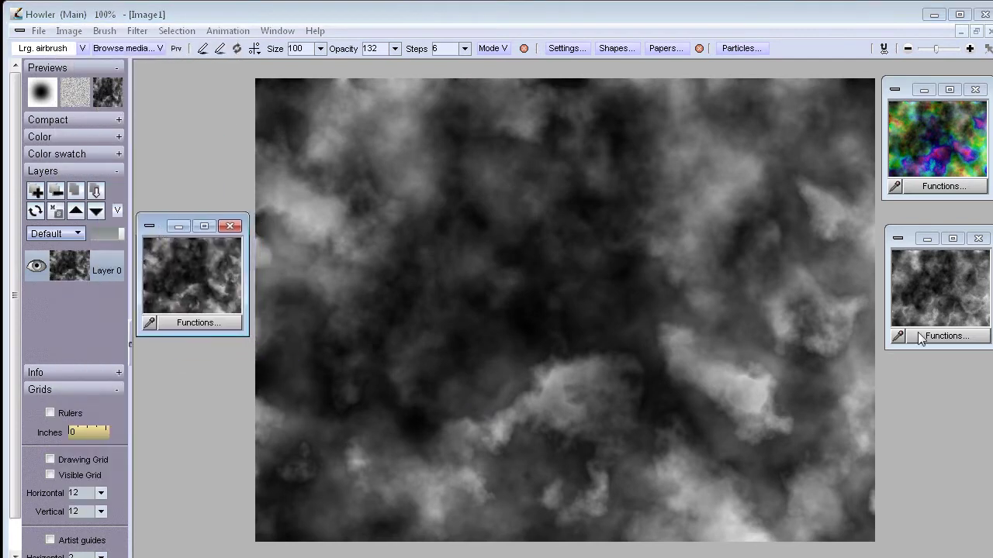
pyautogui.moveTo(916, 241); pyautogui.dragTo(162, 355)
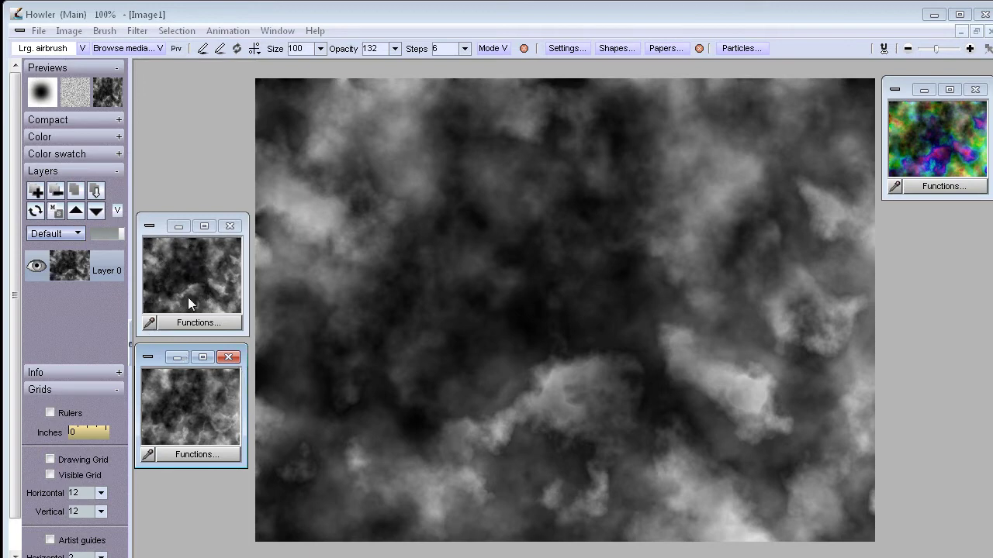
# Load the two stored greyscale images onto the canvas alternately to compare their cloud patterns, and check the functions offered for a stored image
pyautogui.click(201, 404)
pyautogui.click(196, 272)
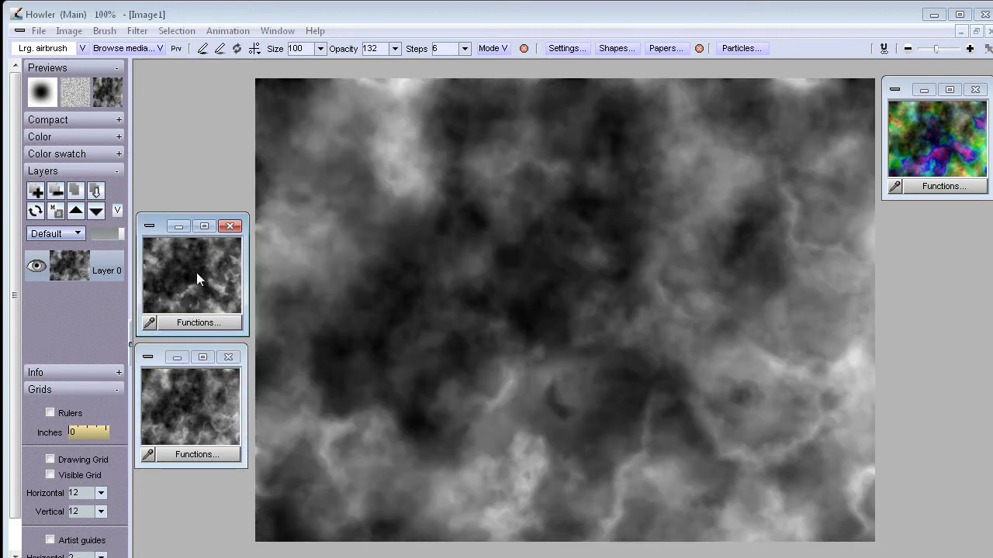
pyautogui.click(198, 407)
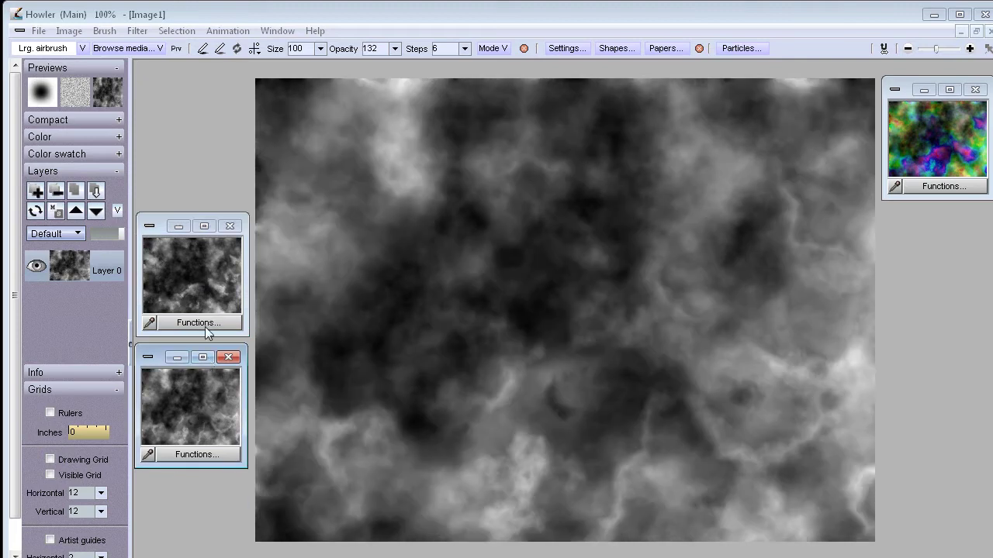
pyautogui.click(202, 323)
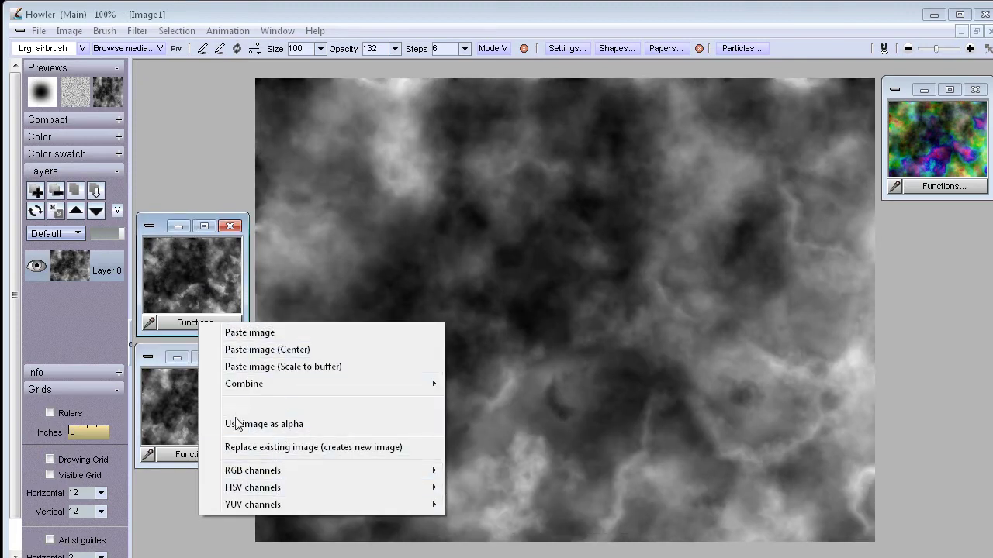
pyautogui.moveTo(278, 486)
pyautogui.click(162, 226)
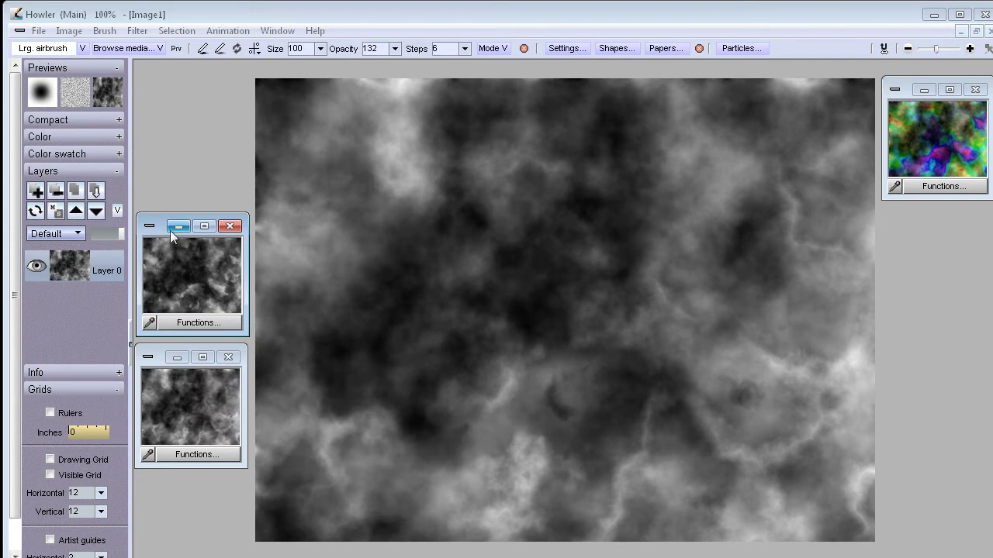
pyautogui.click(198, 284)
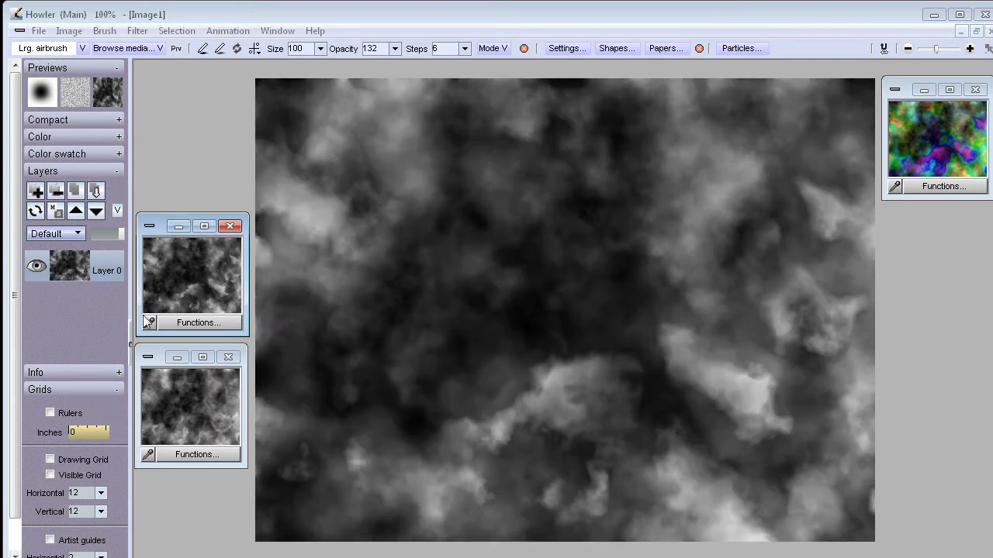
pyautogui.click(178, 396)
pyautogui.click(178, 285)
# Add two new layers and move one blank layer beneath the cloud layer to serve as a black base
pyautogui.click(36, 191)
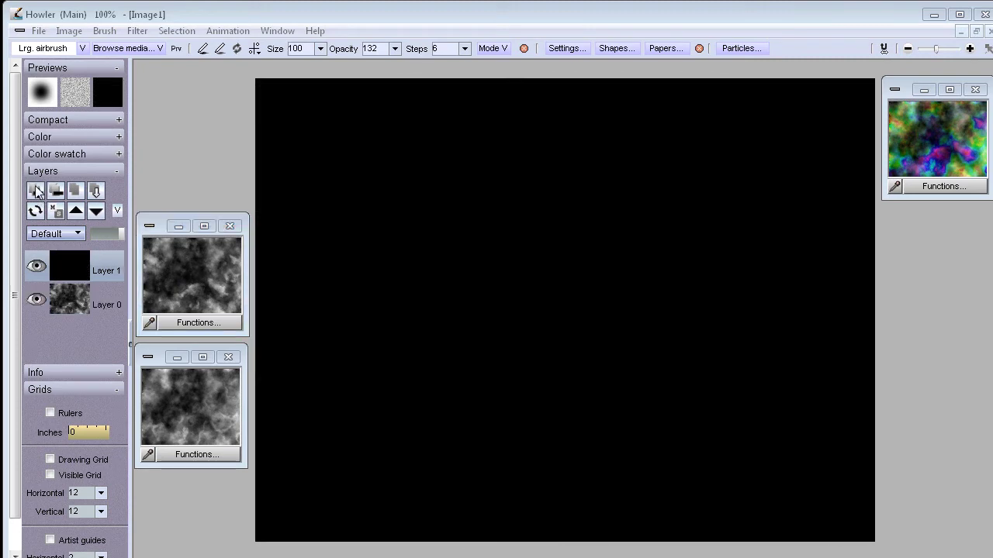
pyautogui.click(36, 191)
pyautogui.click(69, 296)
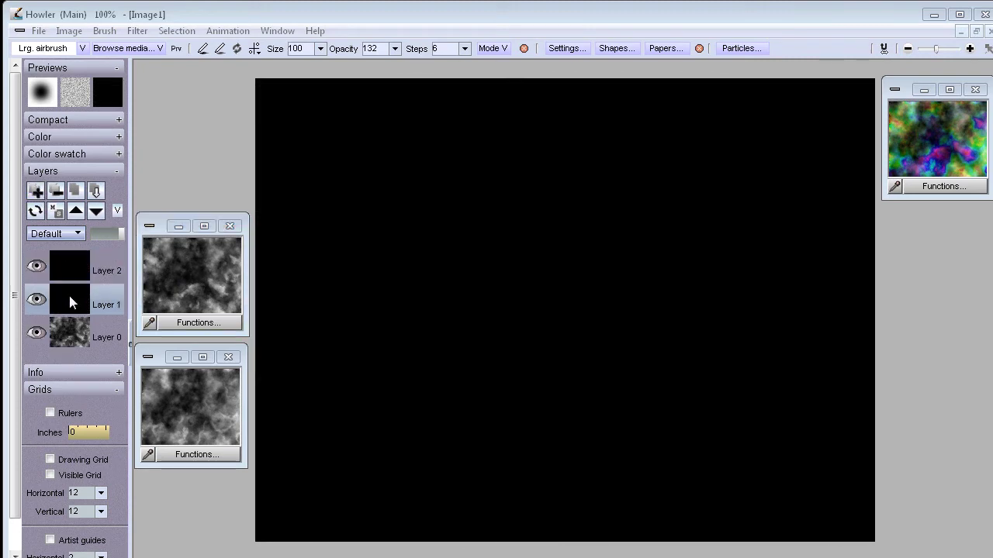
pyautogui.click(95, 211)
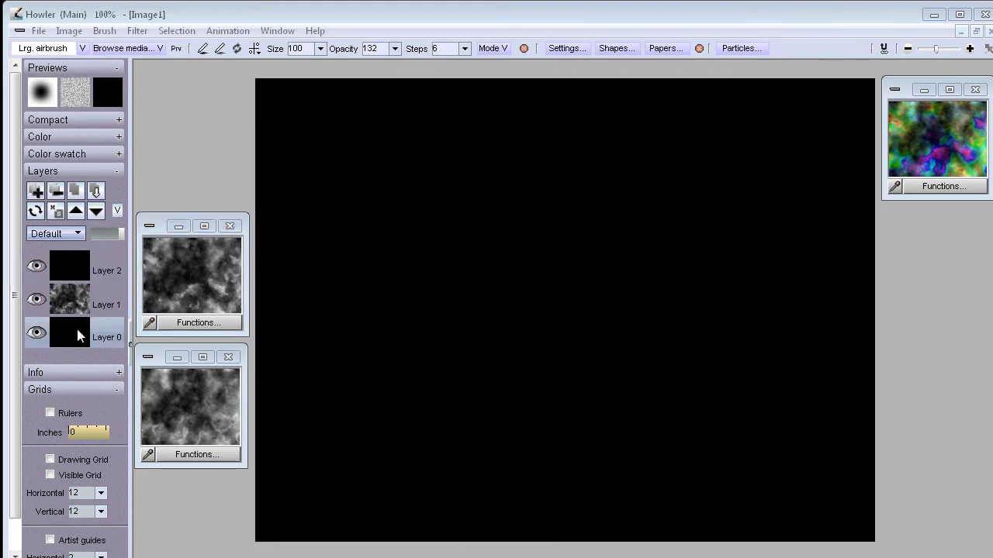
# Fill the empty top layer, Layer 2, with the stored red-lens greyscale image
pyautogui.click(68, 308)
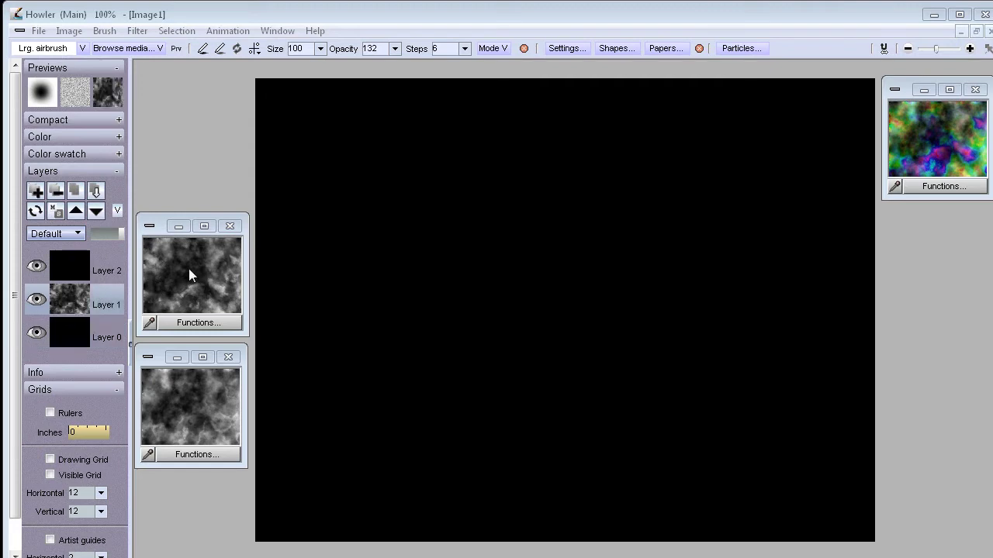
pyautogui.click(81, 268)
pyautogui.click(171, 408)
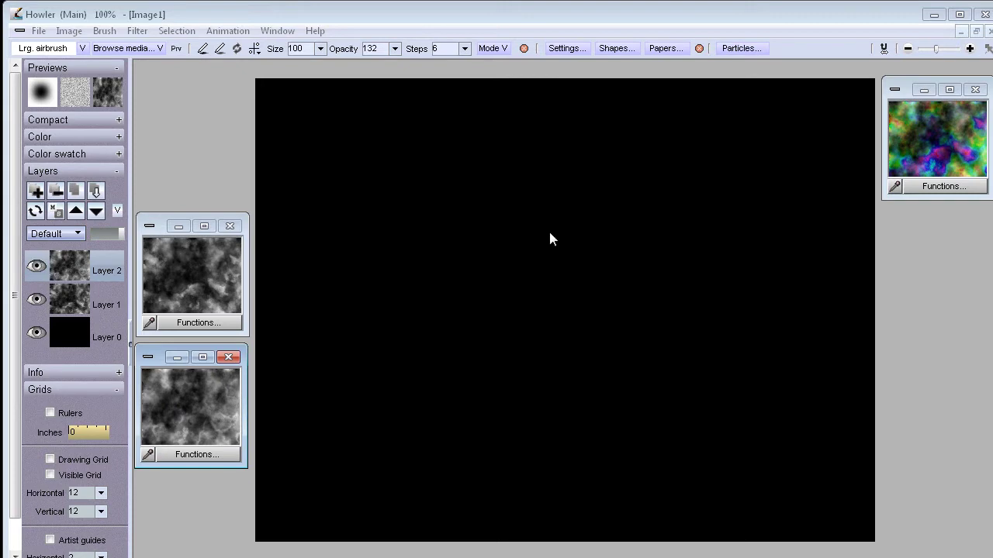
# Set Layer 1's blend mode to Additive and reduce its opacity to about half
pyautogui.click(49, 235)
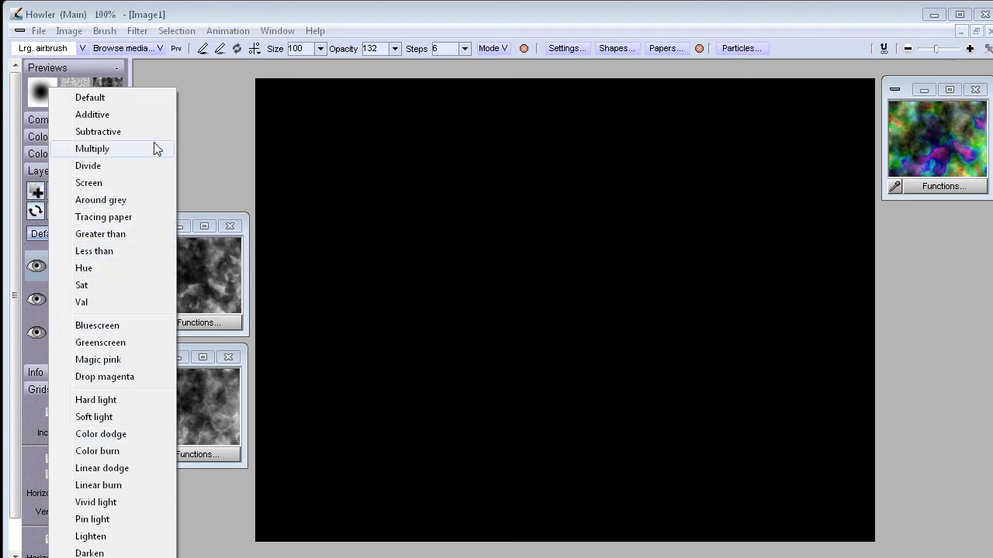
pyautogui.click(206, 79)
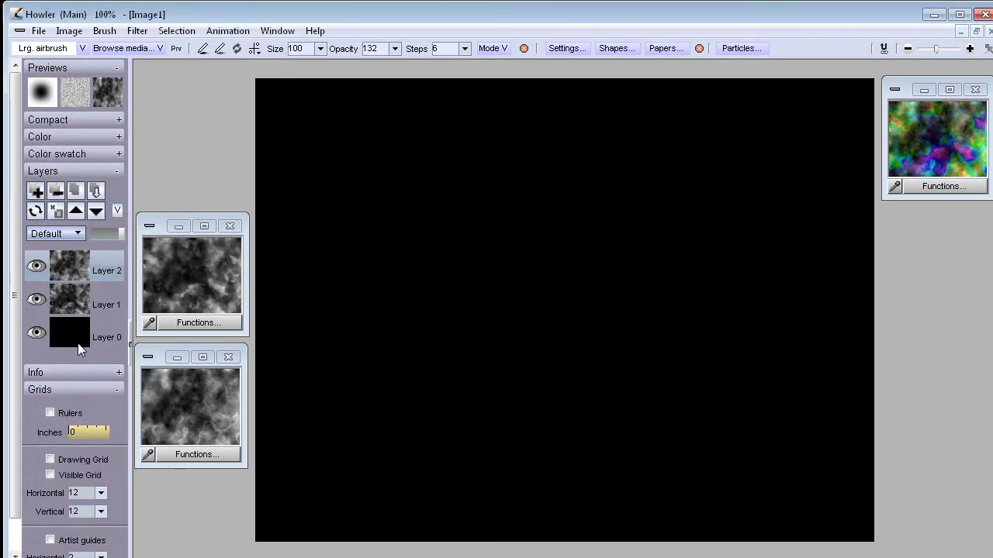
pyautogui.click(77, 308)
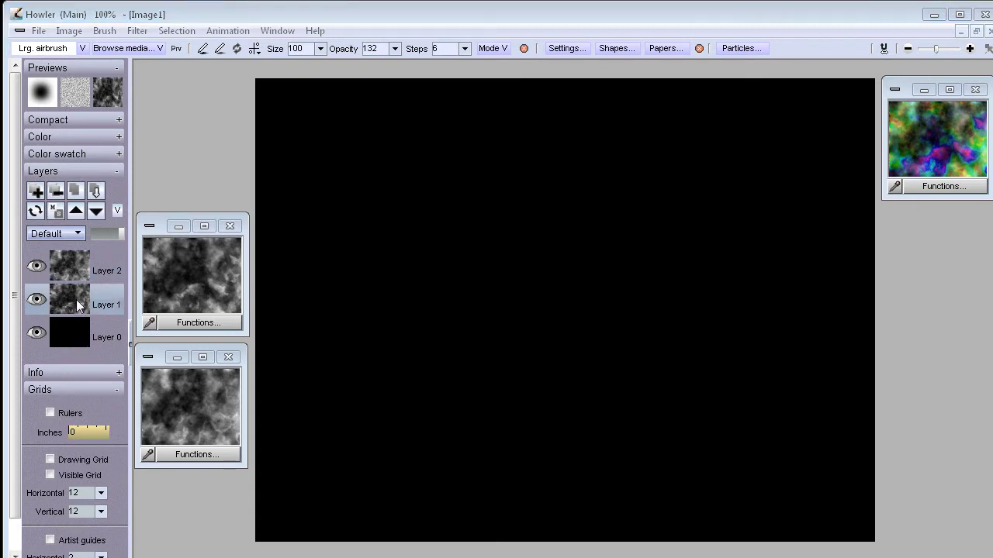
pyautogui.click(75, 233)
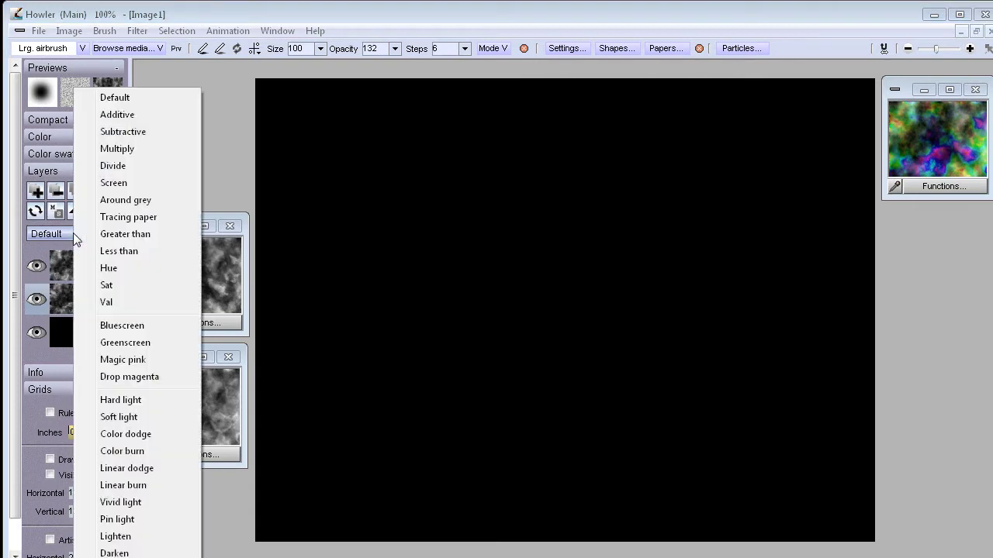
pyautogui.click(136, 117)
pyautogui.moveTo(118, 237)
pyautogui.mouseDown()
pyautogui.moveTo(102, 237)
pyautogui.moveTo(124, 235)
pyautogui.moveTo(107, 245)
pyautogui.mouseUp()
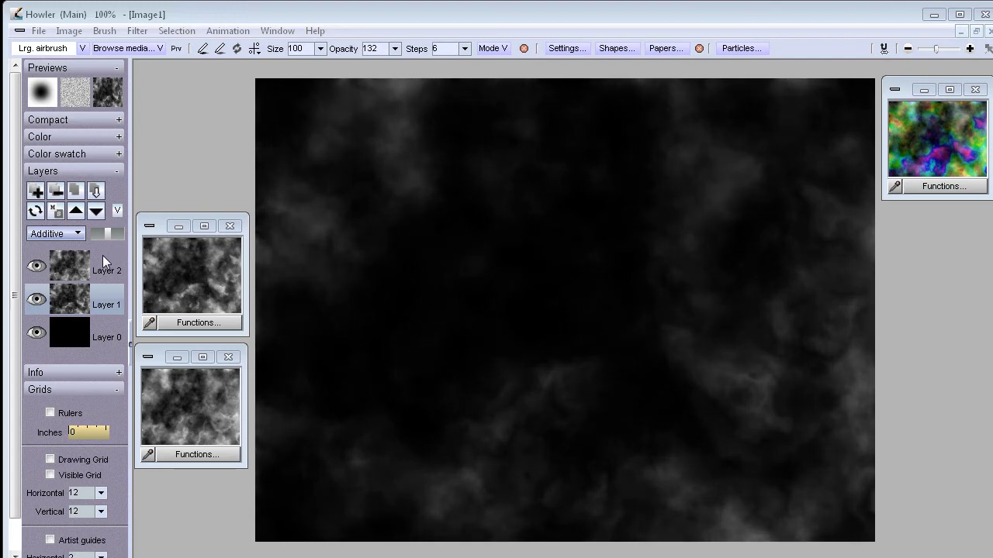
# Set Layer 2's blend mode to Screen and lower its opacity to the minimum
pyautogui.click(102, 265)
pyautogui.click(75, 235)
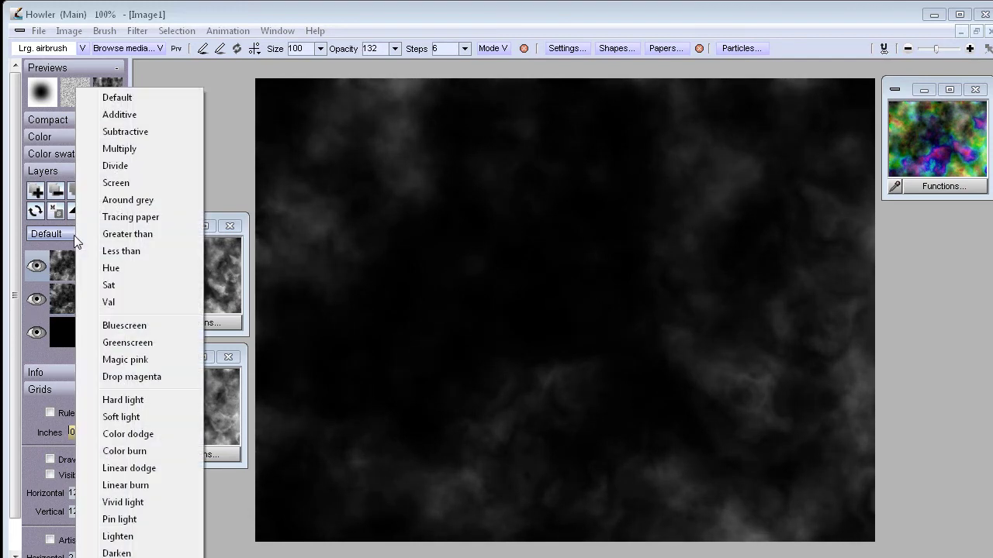
pyautogui.click(124, 182)
pyautogui.moveTo(118, 233); pyautogui.dragTo(77, 247)
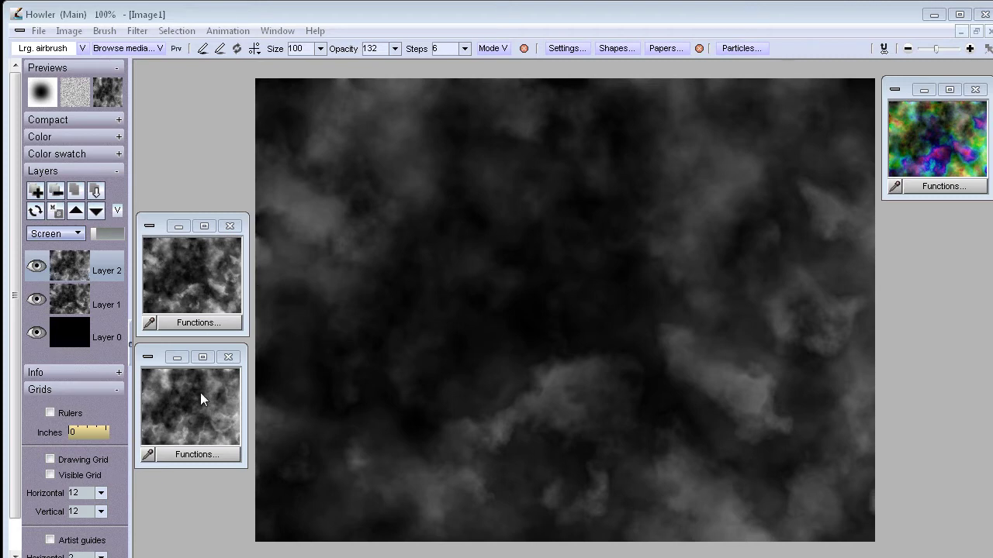
# Try the Val blend mode on Layer 2 and raise its opacity to about two thirds
pyautogui.click(71, 237)
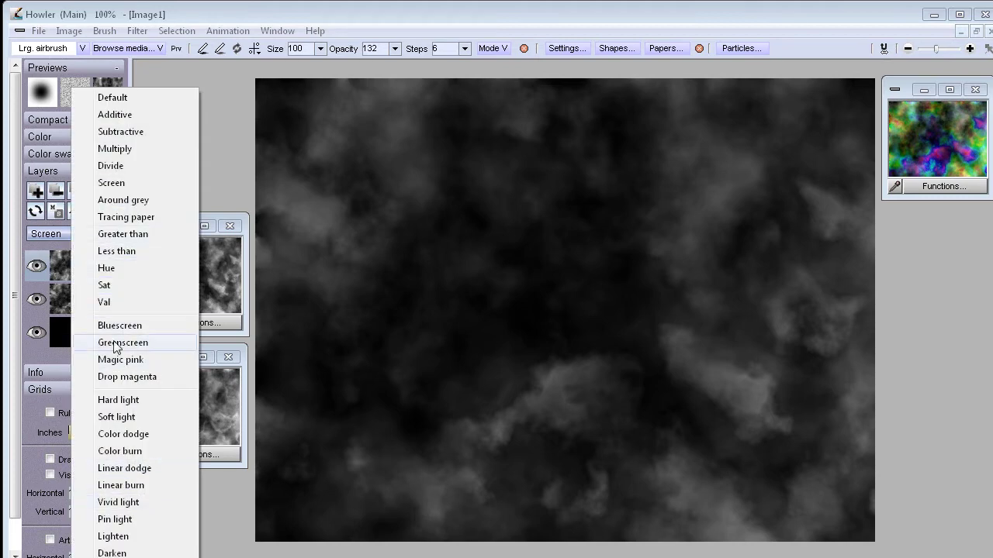
pyautogui.click(115, 301)
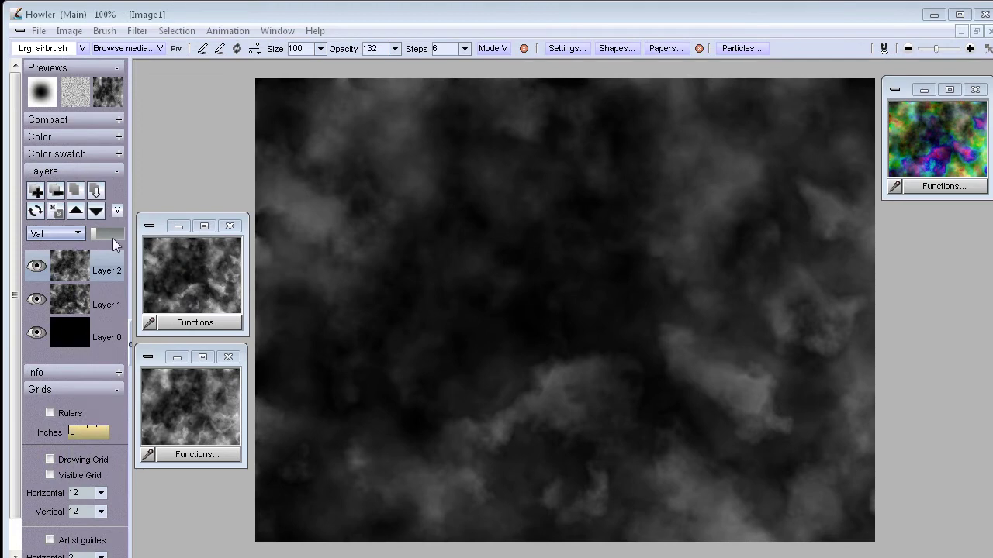
pyautogui.moveTo(95, 231); pyautogui.dragTo(109, 232)
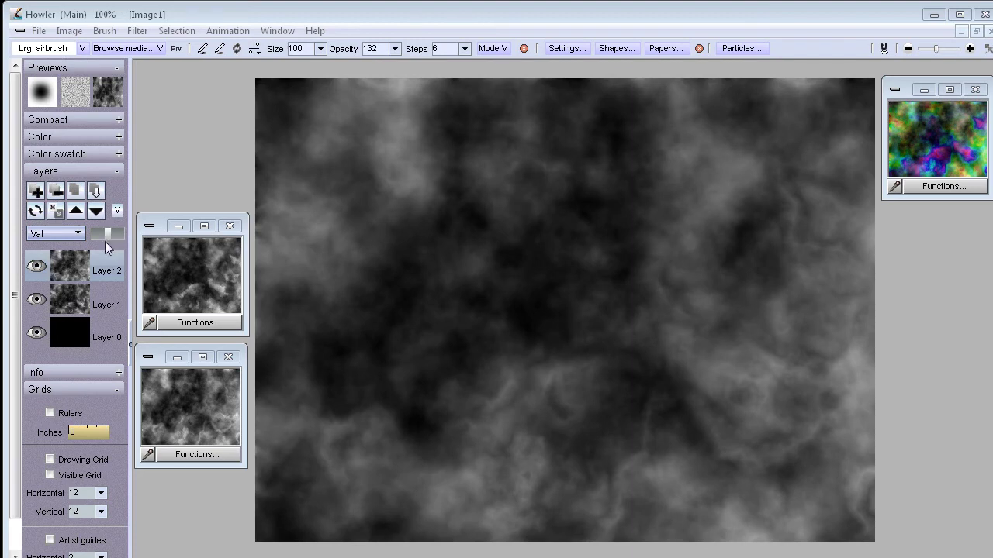
pyautogui.moveTo(108, 231)
pyautogui.mouseDown()
pyautogui.moveTo(125, 231)
pyautogui.moveTo(91, 233)
pyautogui.moveTo(113, 232)
pyautogui.mouseUp()
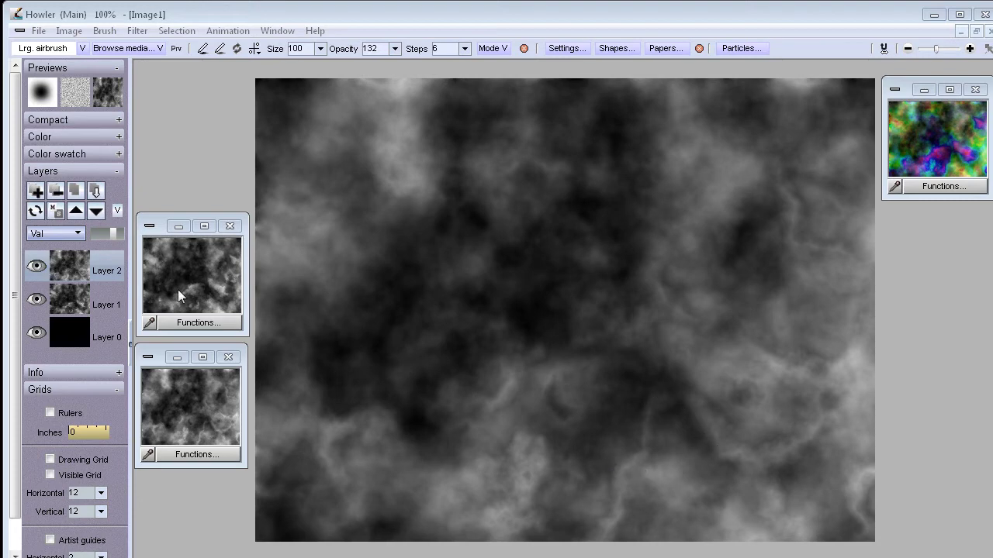
# Lower Layer 1's opacity to about a quarter and change its blend mode to Screen
pyautogui.moveTo(112, 233)
pyautogui.mouseDown()
pyautogui.moveTo(98, 235)
pyautogui.moveTo(126, 235)
pyautogui.moveTo(100, 234)
pyautogui.mouseUp()
pyautogui.click(98, 308)
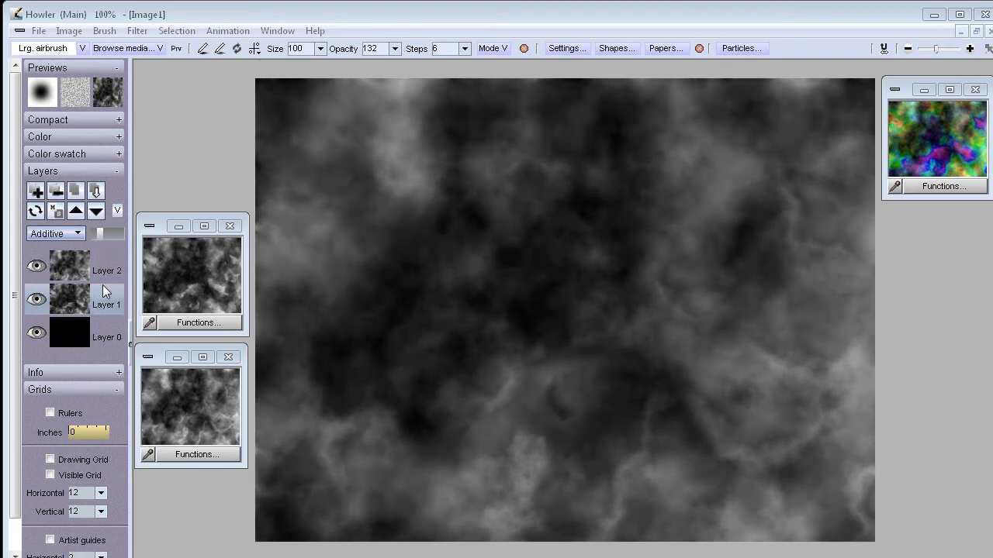
pyautogui.click(68, 236)
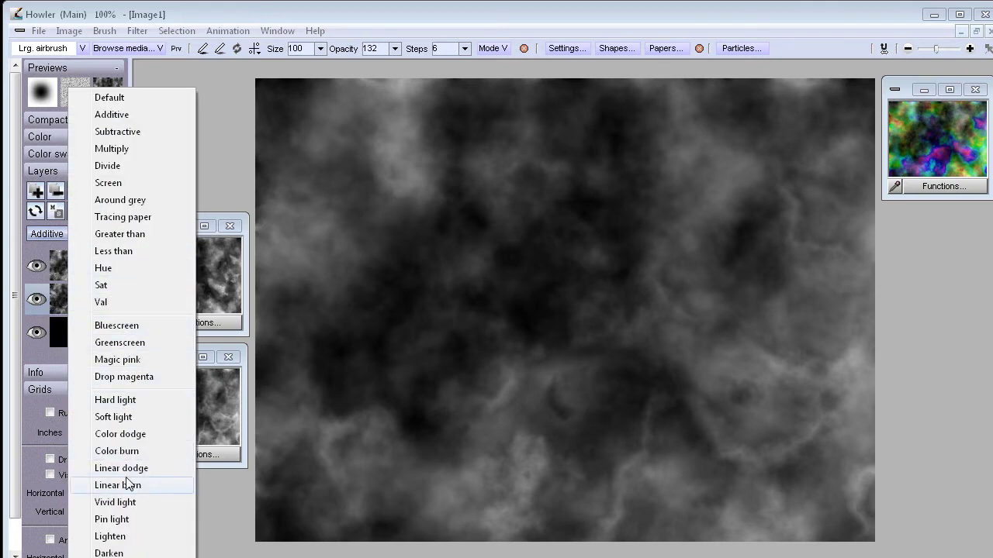
pyautogui.click(120, 185)
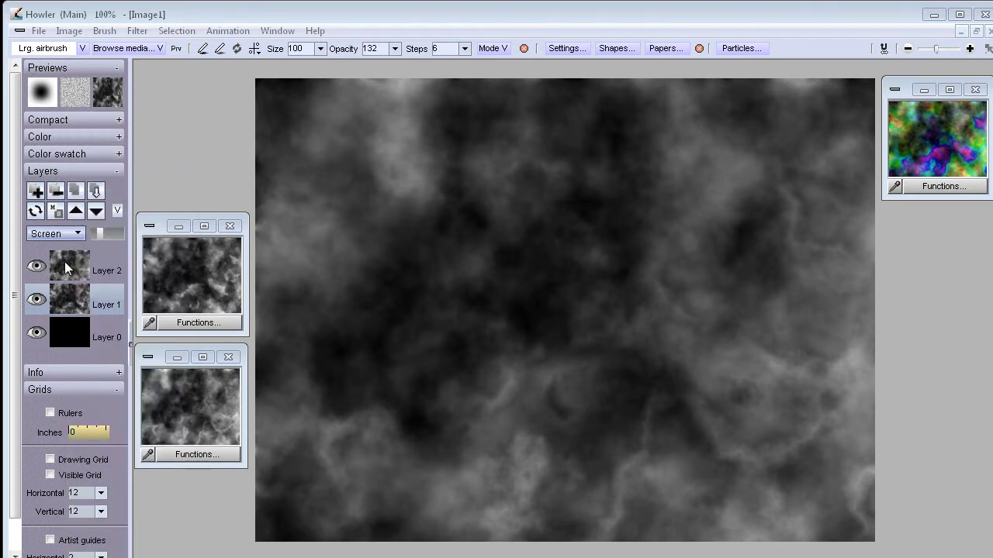
# Change Layer 2's blend mode to Screen and adjust its opacity to slightly above half
pyautogui.click(65, 263)
pyautogui.click(72, 233)
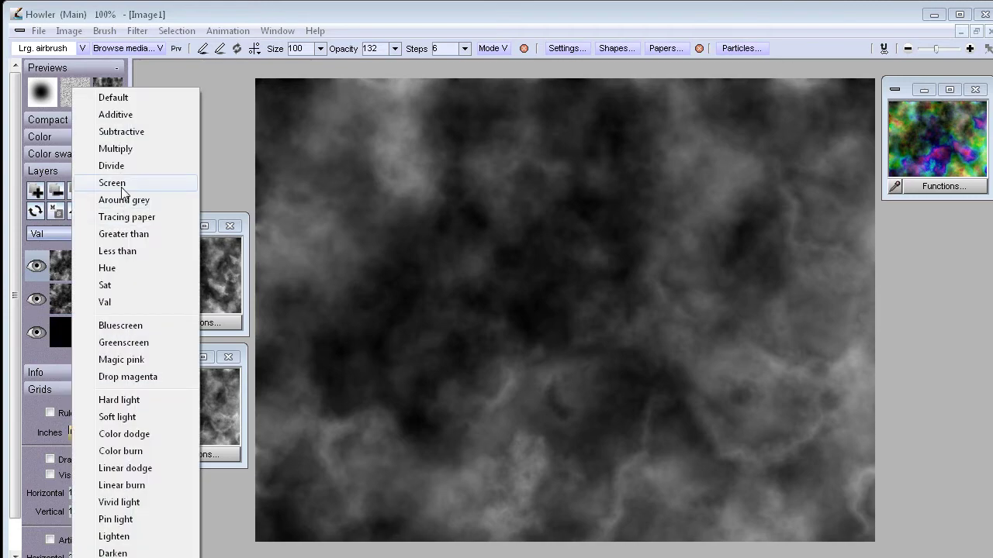
pyautogui.click(121, 188)
pyautogui.moveTo(108, 234)
pyautogui.mouseDown()
pyautogui.moveTo(95, 235)
pyautogui.moveTo(116, 238)
pyautogui.moveTo(95, 241)
pyautogui.moveTo(111, 235)
pyautogui.mouseUp()
# Change Layer 2's blend mode to Lighten
pyautogui.click(72, 297)
pyautogui.click(73, 272)
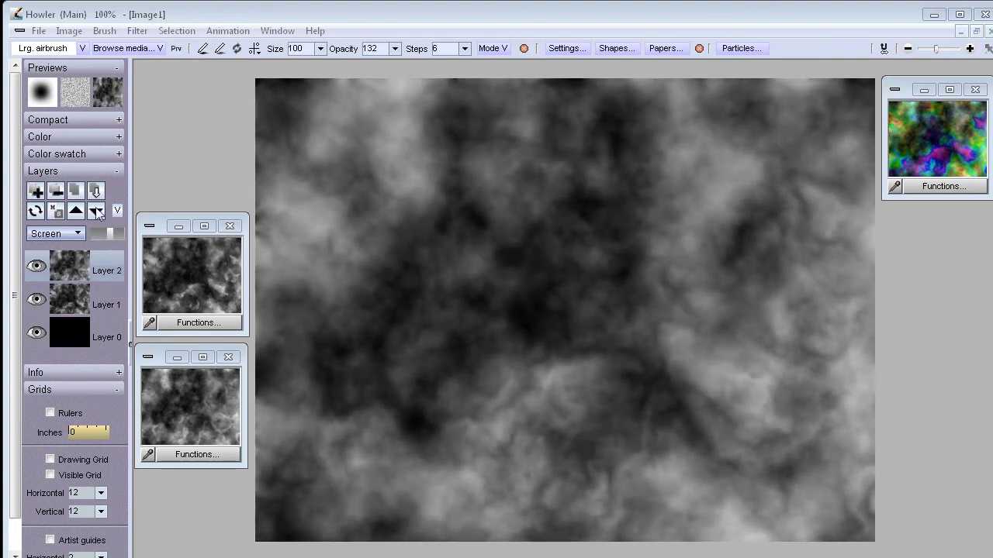
pyautogui.click(59, 234)
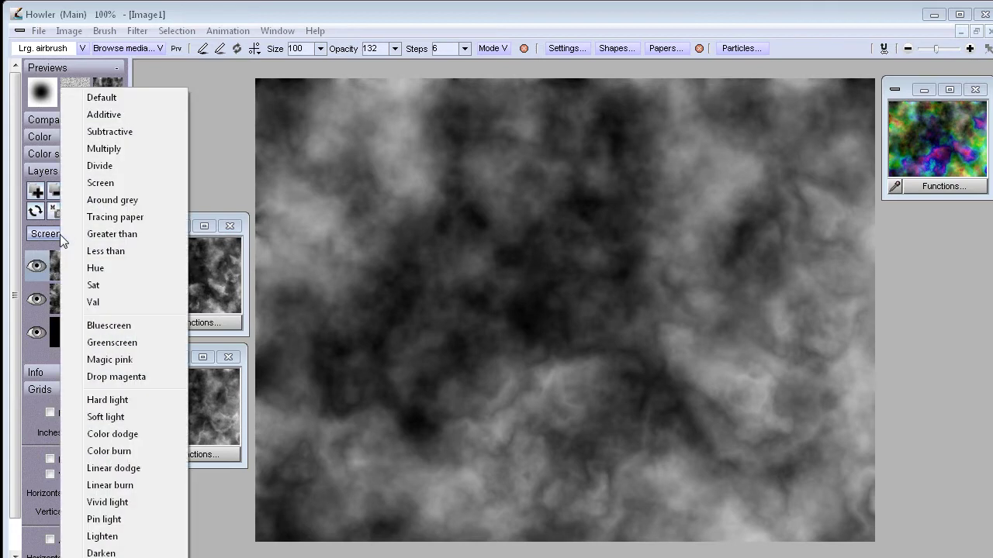
pyautogui.click(101, 536)
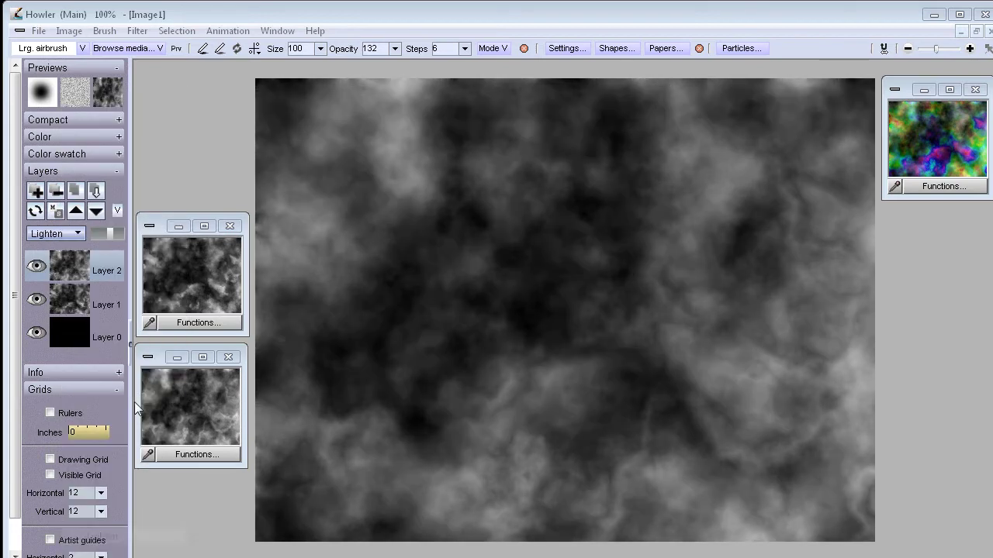
# Change Layer 1's blend mode to Lighten and lower its opacity to about a quarter
pyautogui.click(82, 302)
pyautogui.click(65, 233)
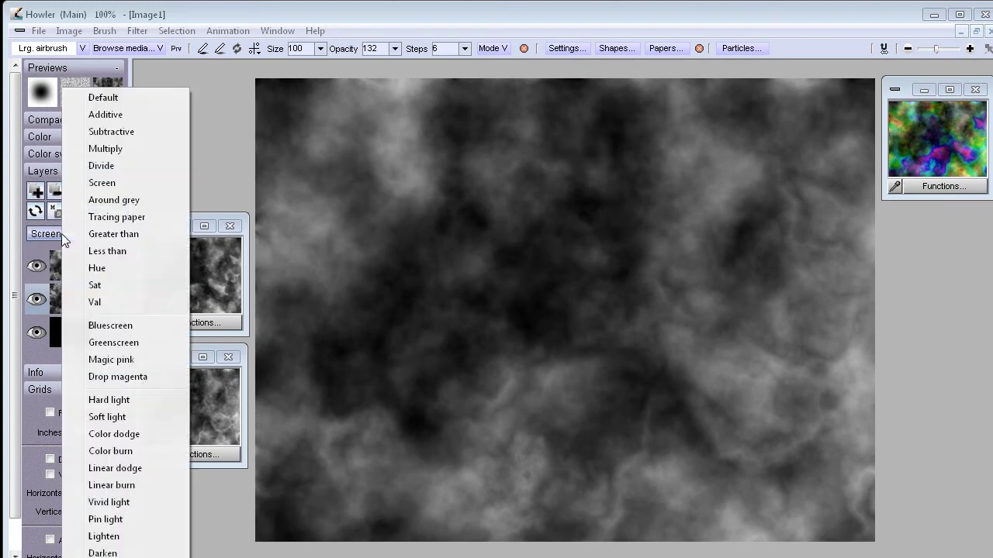
pyautogui.click(103, 536)
pyautogui.moveTo(111, 235)
pyautogui.mouseDown()
pyautogui.moveTo(93, 232)
pyautogui.moveTo(133, 234)
pyautogui.moveTo(99, 235)
pyautogui.mouseUp()
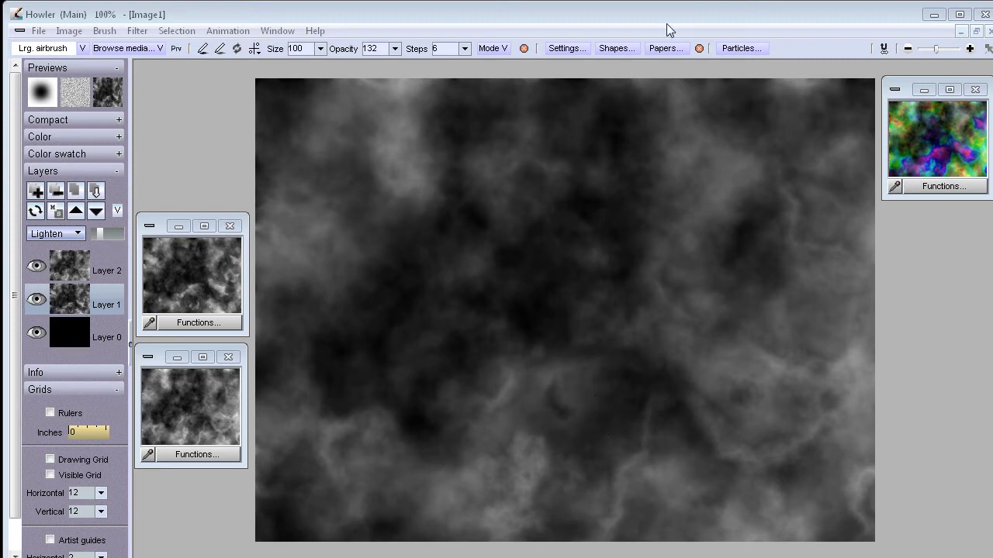
# Raise Layer 1's opacity to slightly below half and lower Layer 2's opacity to near the minimum
pyautogui.scroll(5, 581, 279)
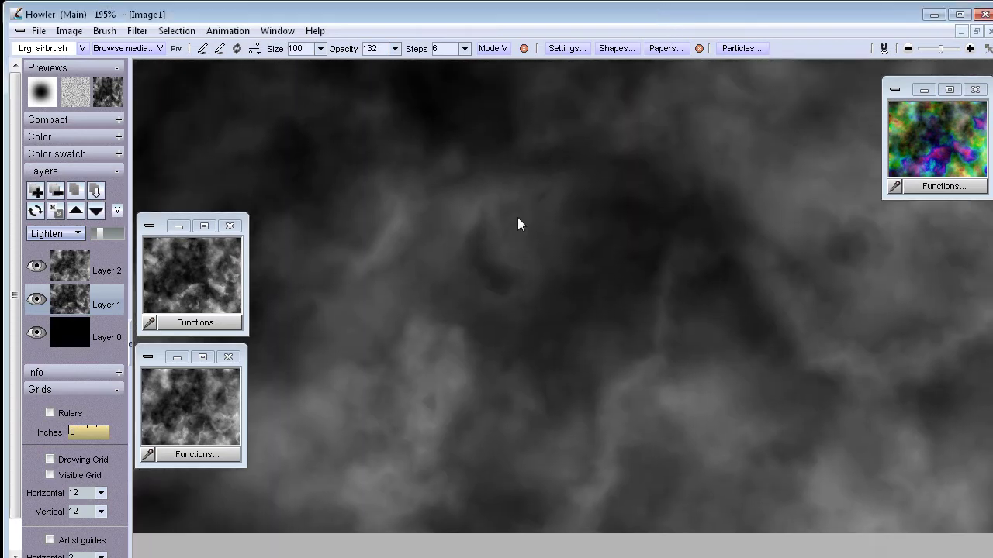
pyautogui.scroll(5, 519, 224)
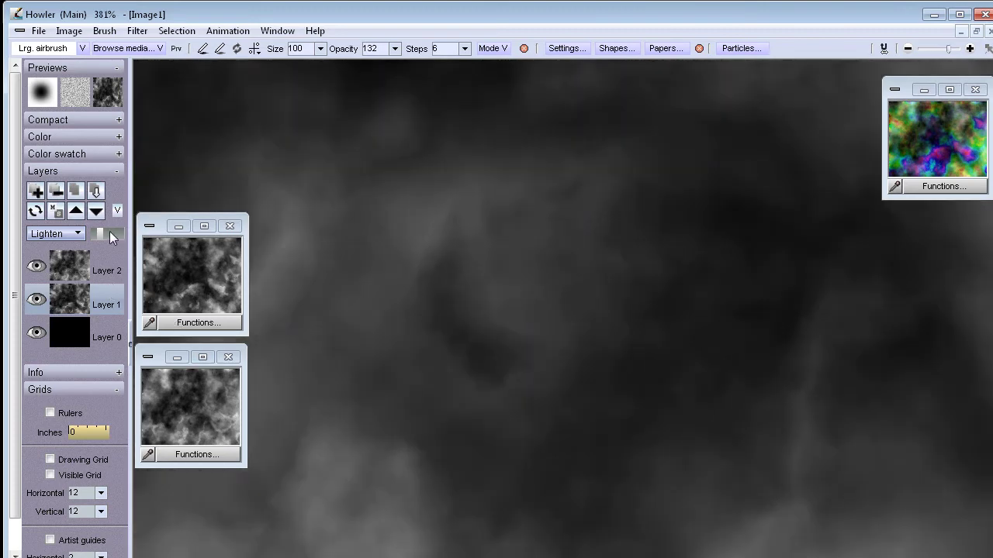
pyautogui.moveTo(99, 235)
pyautogui.mouseDown()
pyautogui.moveTo(127, 234)
pyautogui.moveTo(94, 235)
pyautogui.moveTo(126, 237)
pyautogui.moveTo(106, 236)
pyautogui.mouseUp()
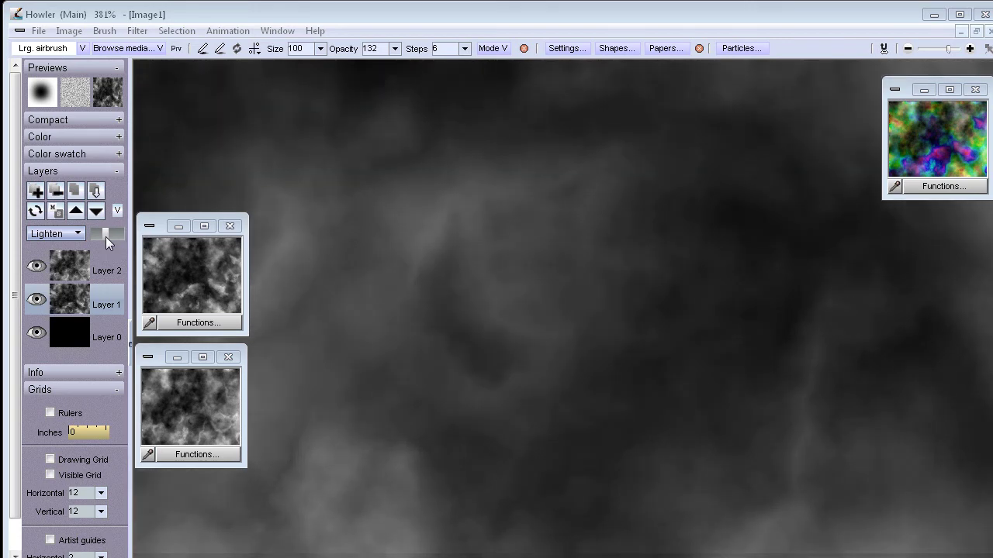
pyautogui.click(85, 270)
pyautogui.moveTo(111, 231)
pyautogui.mouseDown()
pyautogui.moveTo(95, 237)
pyautogui.moveTo(123, 238)
pyautogui.moveTo(97, 240)
pyautogui.moveTo(117, 234)
pyautogui.moveTo(106, 238)
pyautogui.mouseUp()
pyautogui.click(76, 298)
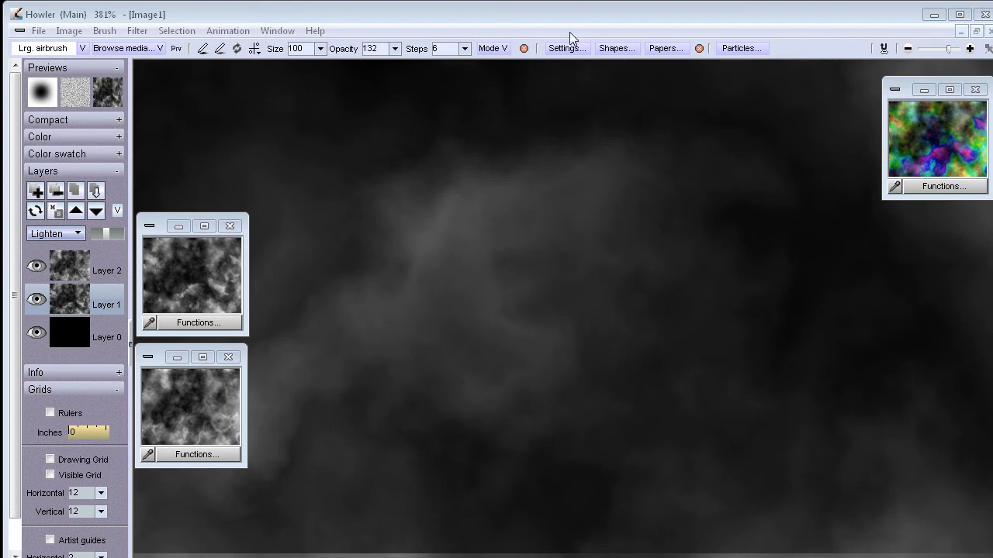
# Raise Layer 1's opacity slightly and Layer 2's opacity to slightly above half
pyautogui.scroll(-5, 471, 259)
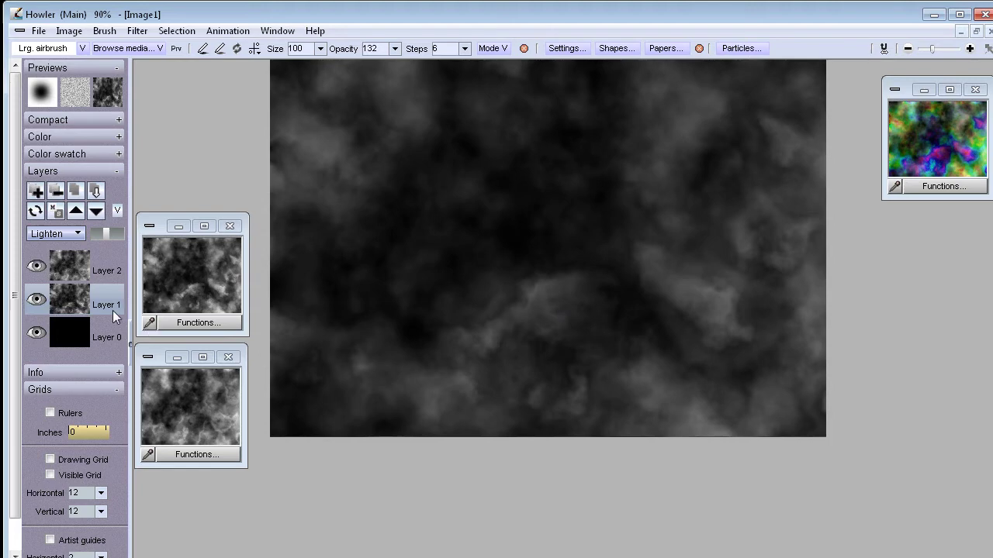
pyautogui.moveTo(106, 232)
pyautogui.mouseDown()
pyautogui.moveTo(121, 232)
pyautogui.moveTo(108, 237)
pyautogui.mouseUp()
pyautogui.click(84, 270)
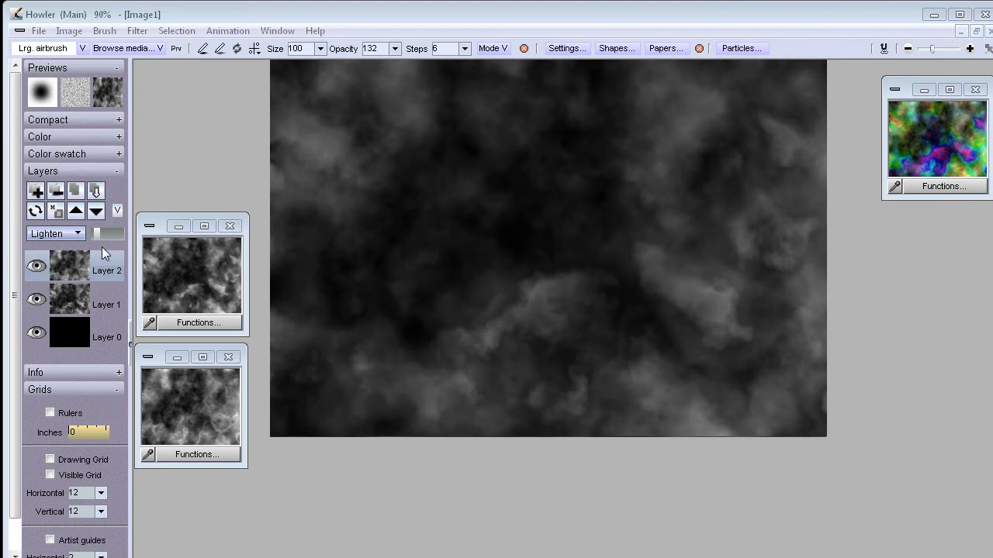
pyautogui.click(109, 233)
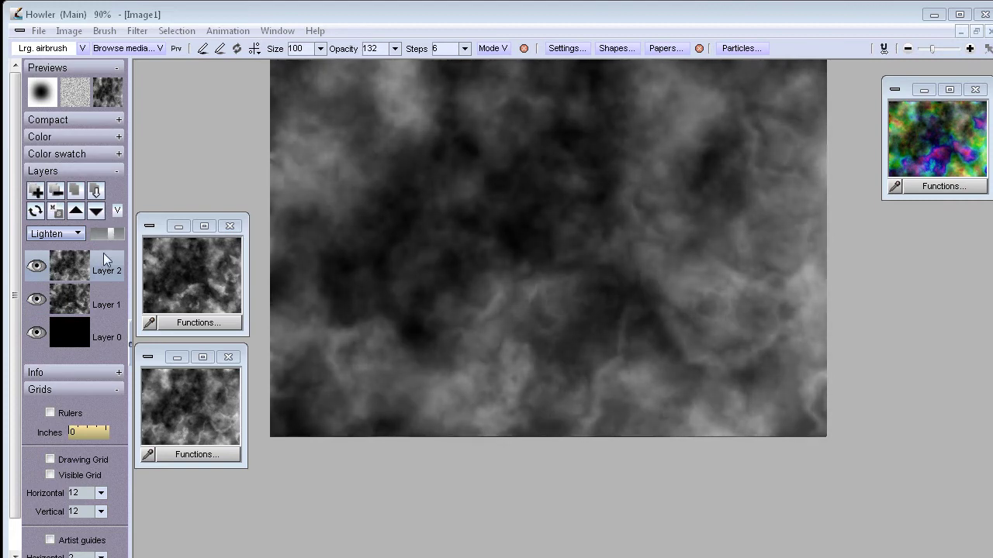
# Raise Layer 1's opacity to the maximum and merge all layers into a single layer
pyautogui.click(74, 306)
pyautogui.moveTo(107, 235); pyautogui.dragTo(136, 257)
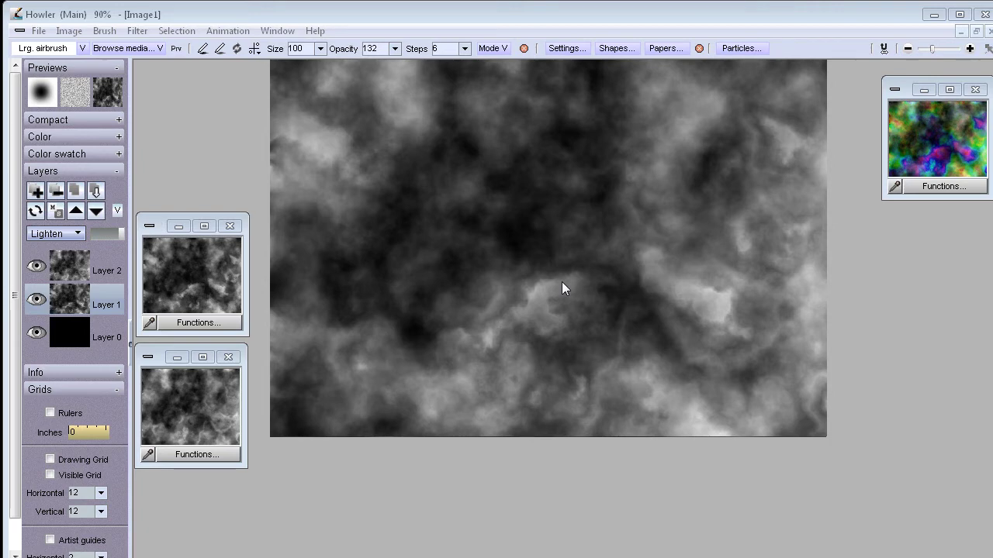
pyautogui.click(76, 190)
pyautogui.click(514, 412)
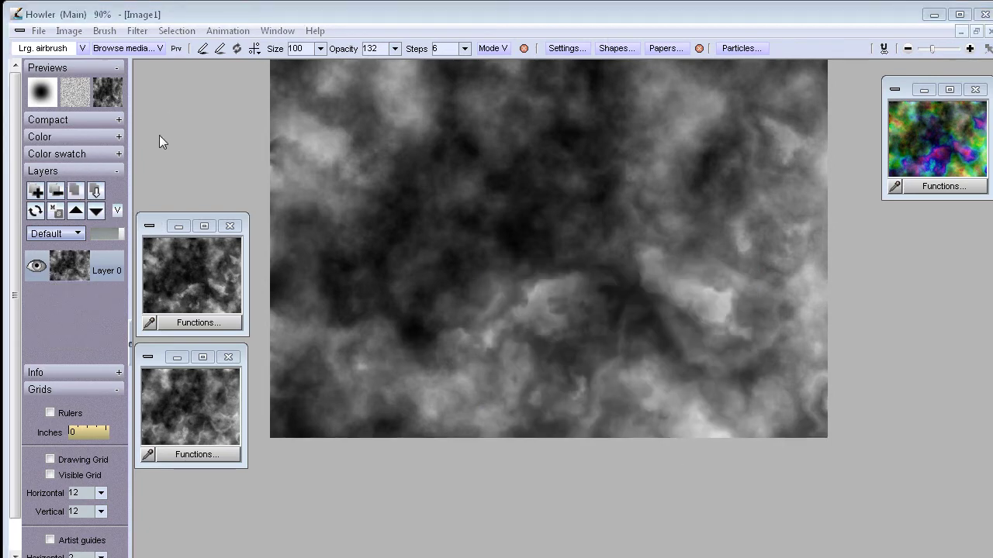
# Darken the merged clouds with the Value adjustment, setting Value to about 116 and Gamma to 115
pyautogui.click(104, 32)
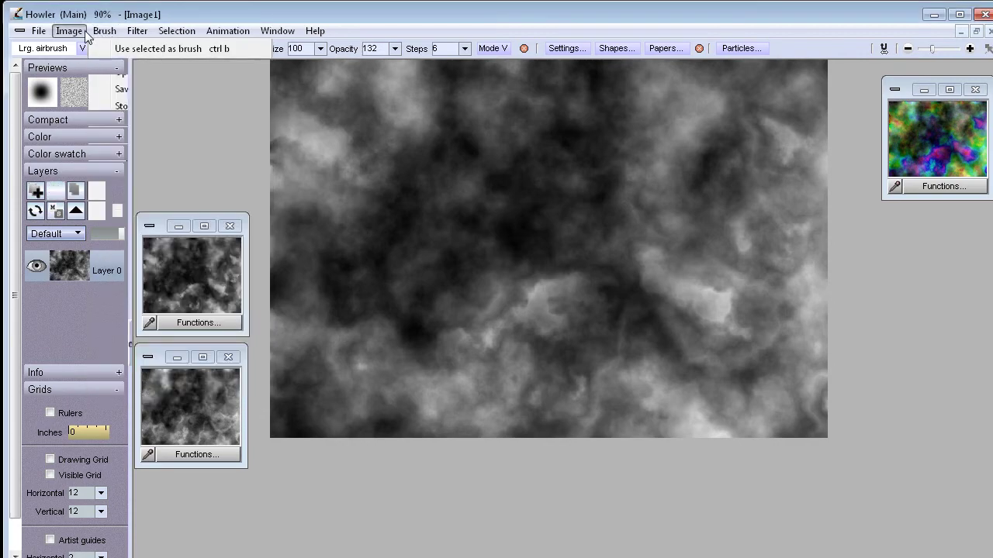
pyautogui.moveTo(138, 35)
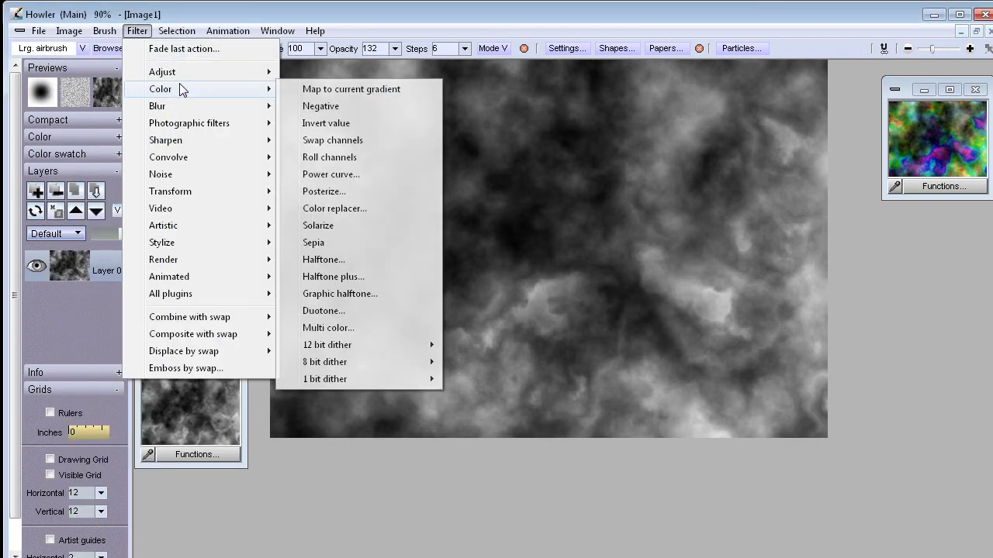
pyautogui.moveTo(181, 75)
pyautogui.click(344, 90)
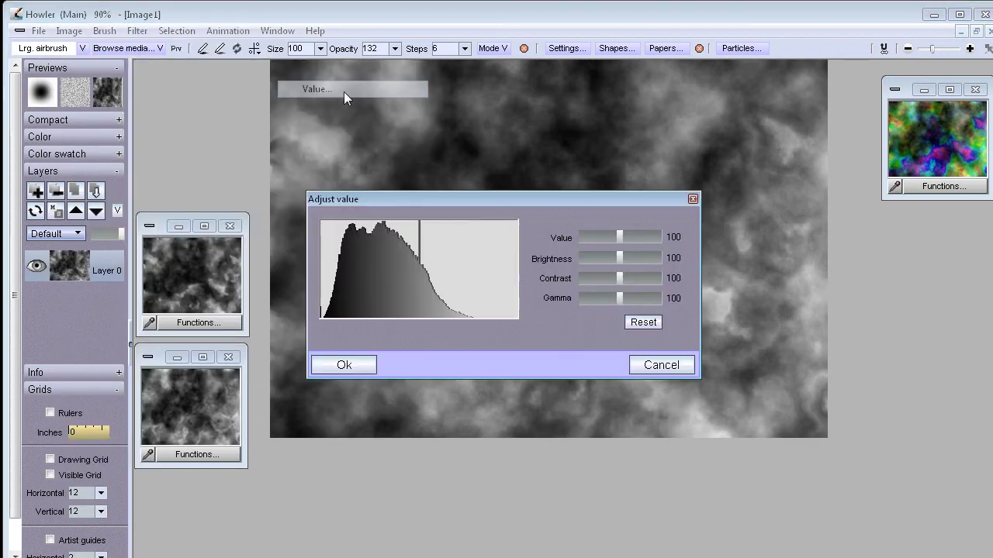
pyautogui.moveTo(623, 237)
pyautogui.mouseDown()
pyautogui.moveTo(638, 234)
pyautogui.moveTo(627, 236)
pyautogui.mouseUp()
pyautogui.moveTo(620, 298); pyautogui.dragTo(632, 299)
pyautogui.moveTo(586, 202); pyautogui.dragTo(348, 84)
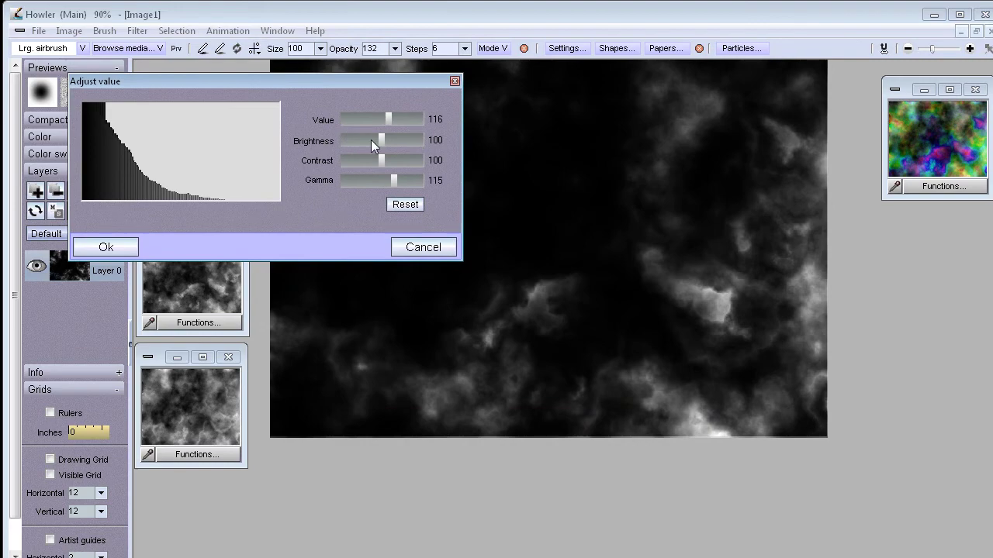
pyautogui.moveTo(389, 121)
pyautogui.mouseDown()
pyautogui.moveTo(402, 119)
pyautogui.moveTo(390, 123)
pyautogui.mouseUp()
pyautogui.click(142, 245)
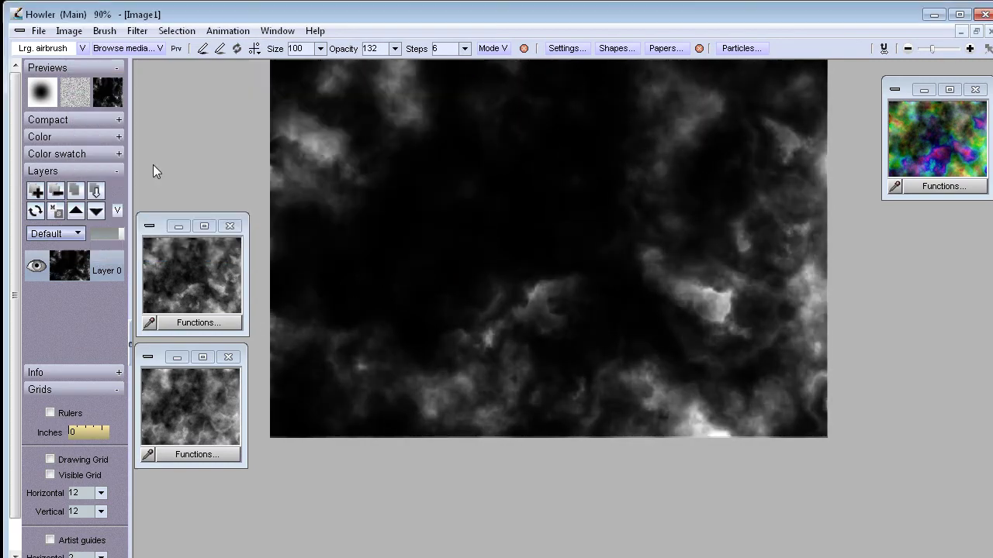
# Start a Mystic vision blur and place its centre about a third in from the image's left and upper edges
pyautogui.click(136, 31)
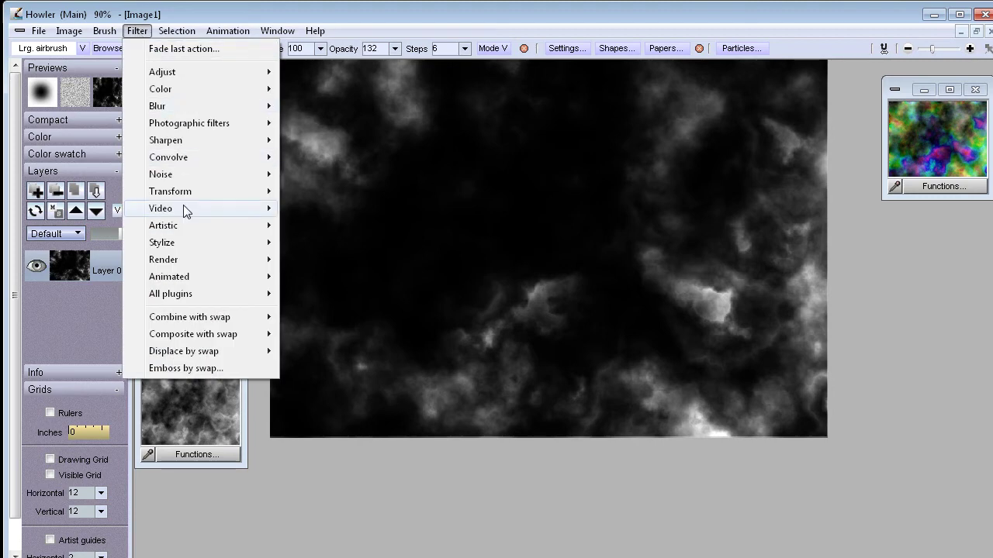
pyautogui.moveTo(179, 112)
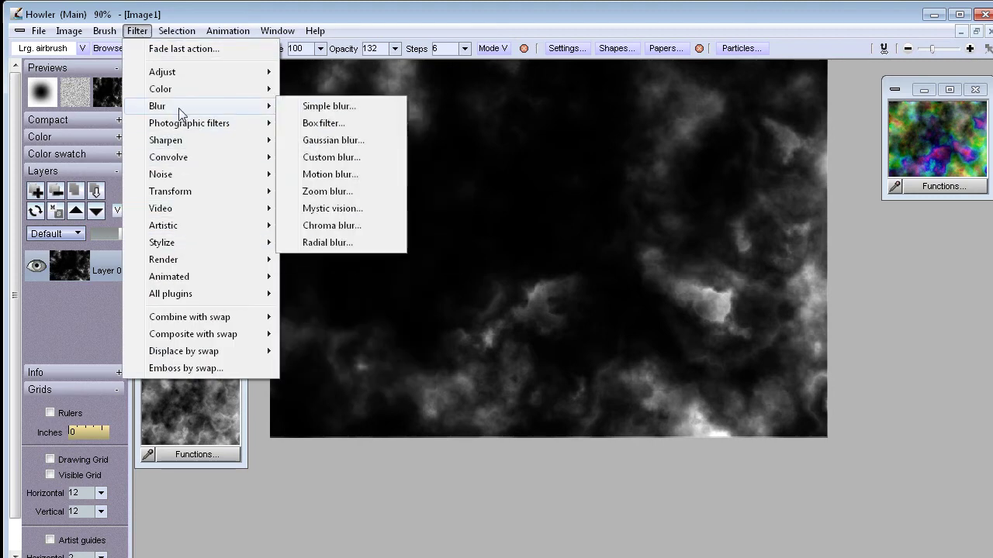
pyautogui.click(340, 209)
pyautogui.moveTo(459, 208); pyautogui.dragTo(243, 125)
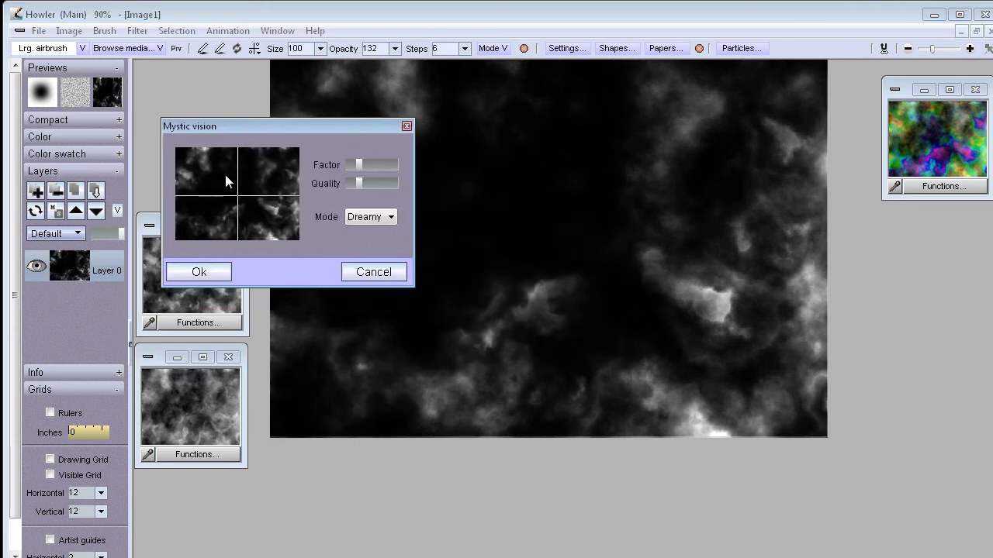
pyautogui.click(190, 158)
pyautogui.moveTo(190, 158); pyautogui.dragTo(219, 179)
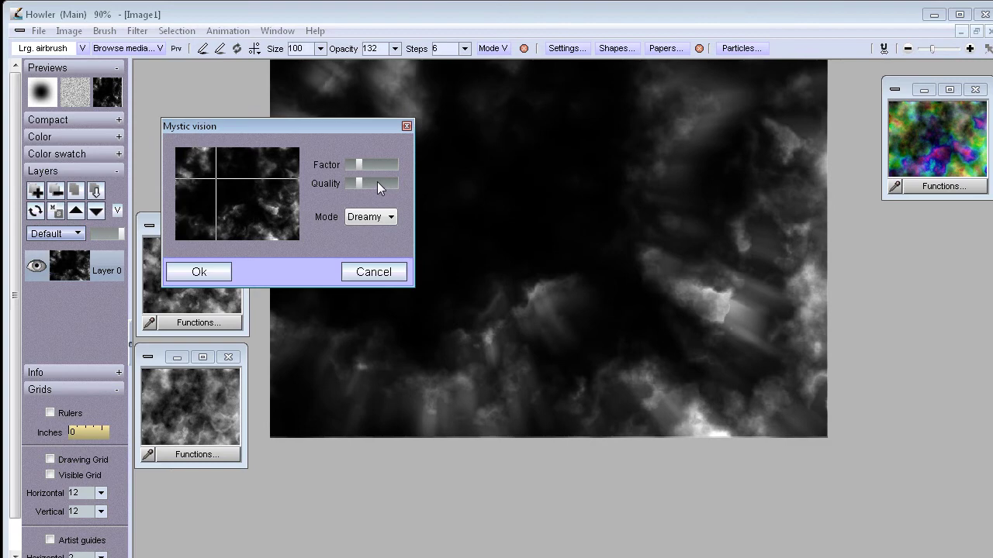
# Try Mystic vision's Scary mode with the quality at about three quarters and the factor at about a fifth
pyautogui.moveTo(359, 165); pyautogui.dragTo(380, 165)
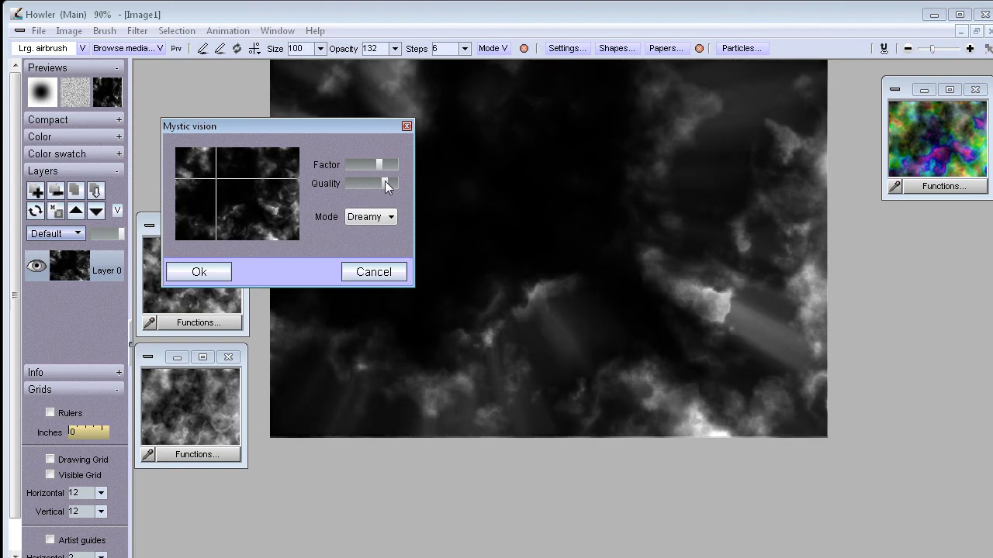
pyautogui.click(383, 215)
pyautogui.click(385, 246)
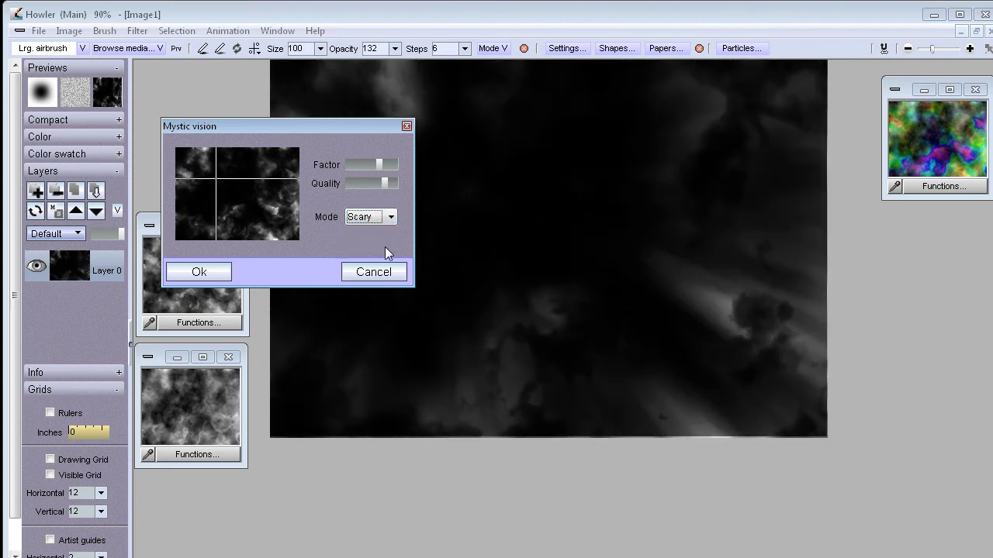
pyautogui.moveTo(377, 165); pyautogui.dragTo(357, 173)
# Apply Mystic vision in Dreamy mode with the factor slightly below half and the quality raised to over four fifths
pyautogui.click(380, 217)
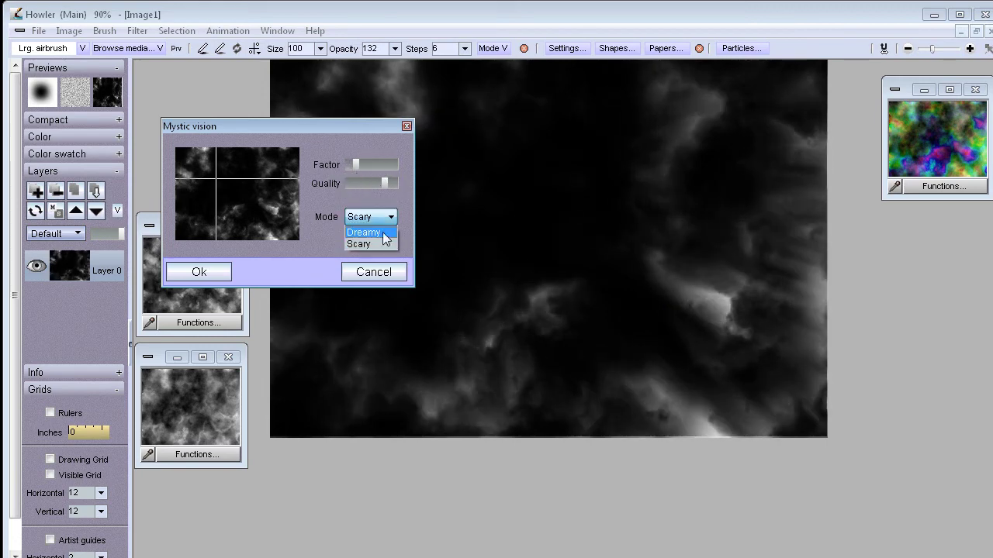
pyautogui.click(382, 233)
pyautogui.moveTo(365, 164)
pyautogui.mouseDown()
pyautogui.moveTo(382, 169)
pyautogui.moveTo(370, 171)
pyautogui.mouseUp()
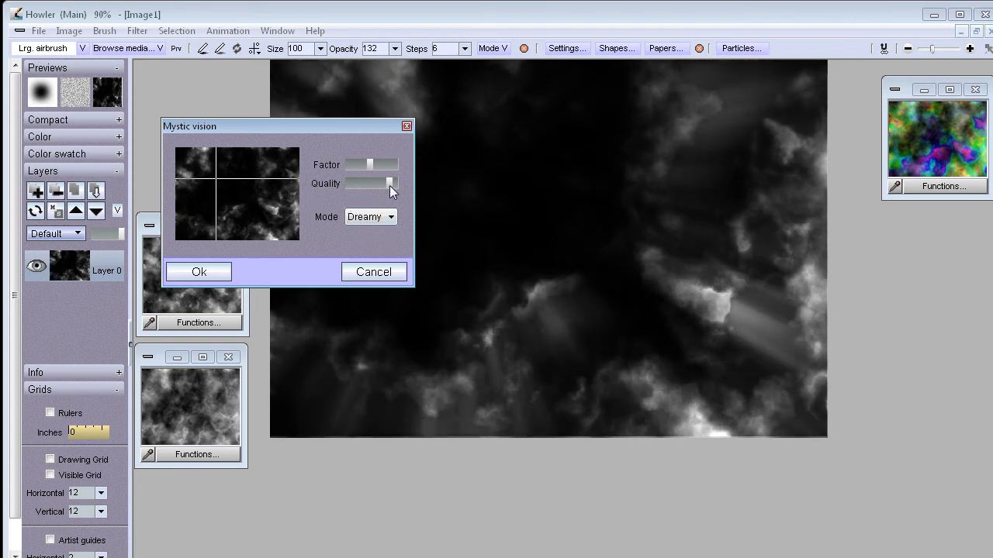
pyautogui.click(198, 271)
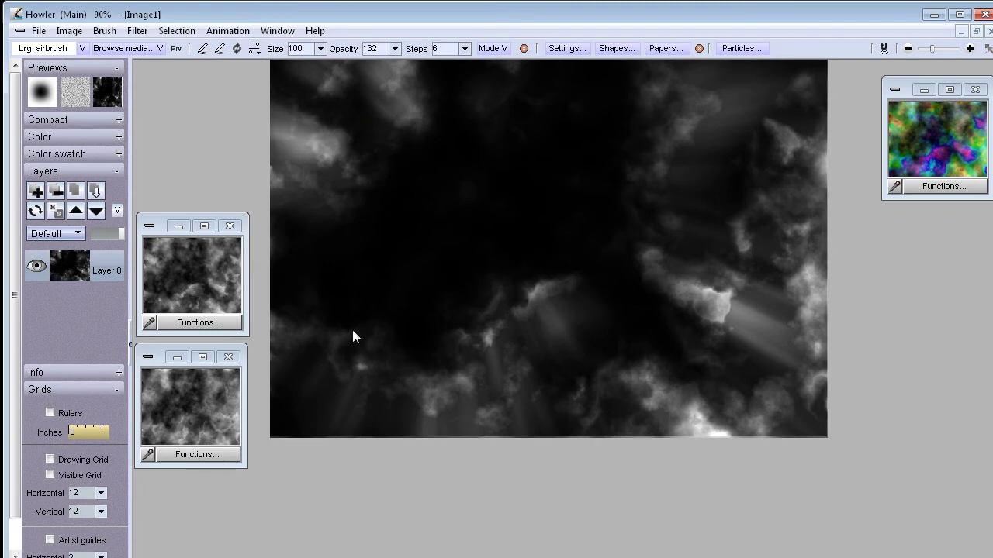
# Start the Light diffusion filter with radius 84, the curve near maximum and the level at about two thirds
pyautogui.scroll(3, 484, 386)
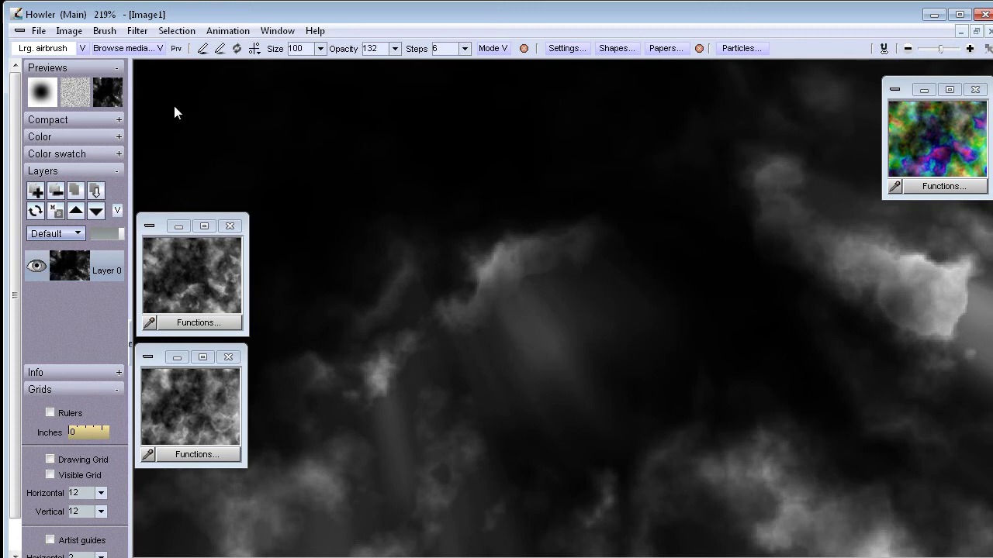
pyautogui.click(138, 31)
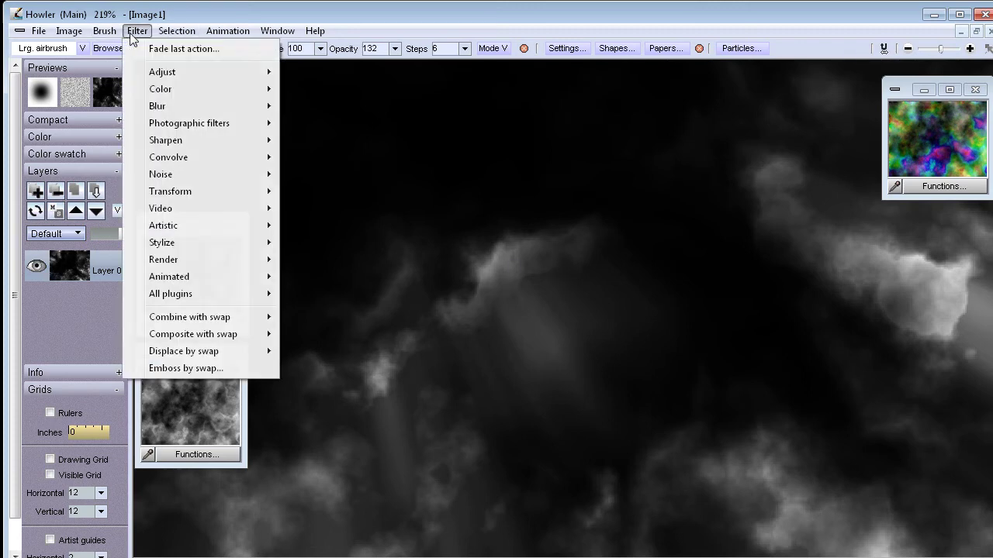
pyautogui.moveTo(195, 127)
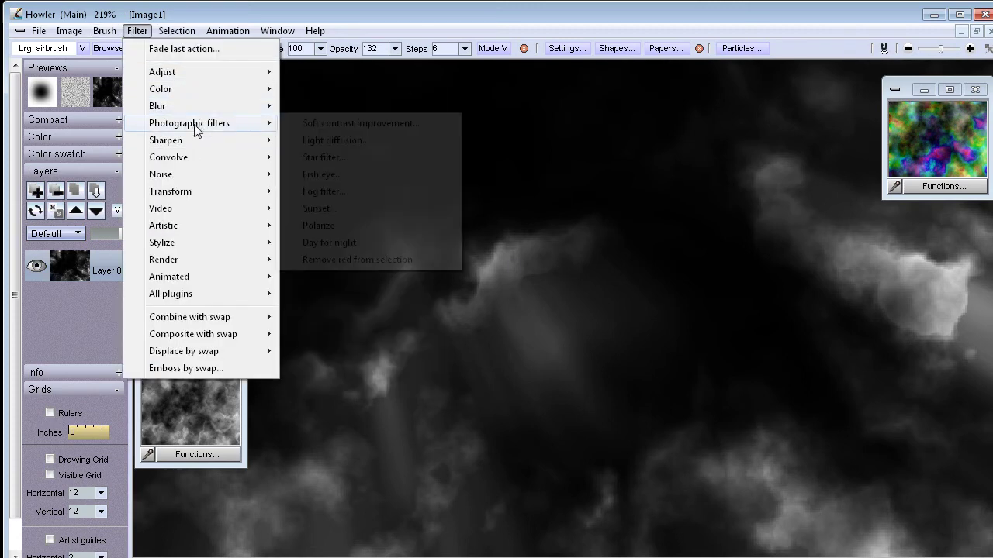
pyautogui.click(358, 141)
pyautogui.moveTo(492, 199); pyautogui.dragTo(250, 89)
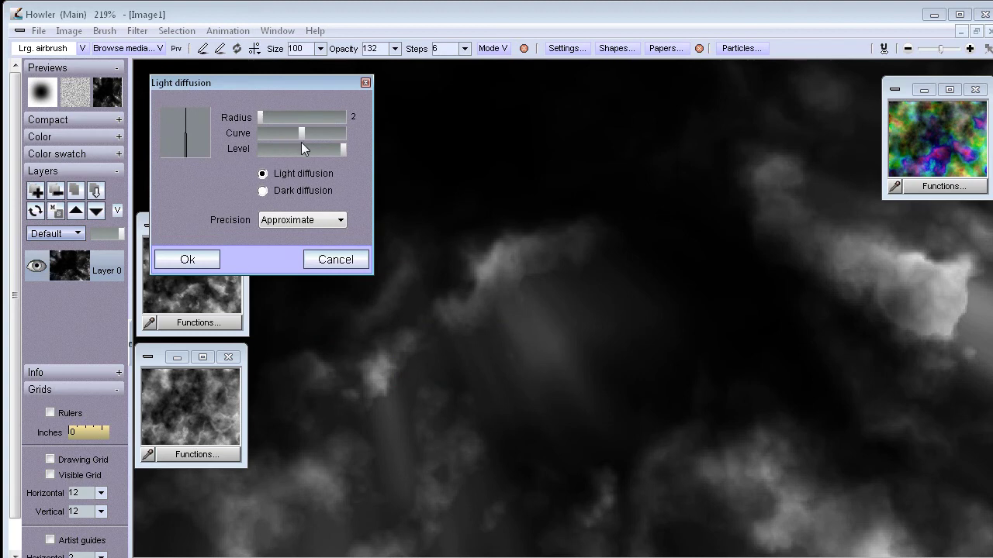
pyautogui.moveTo(268, 148); pyautogui.dragTo(265, 150)
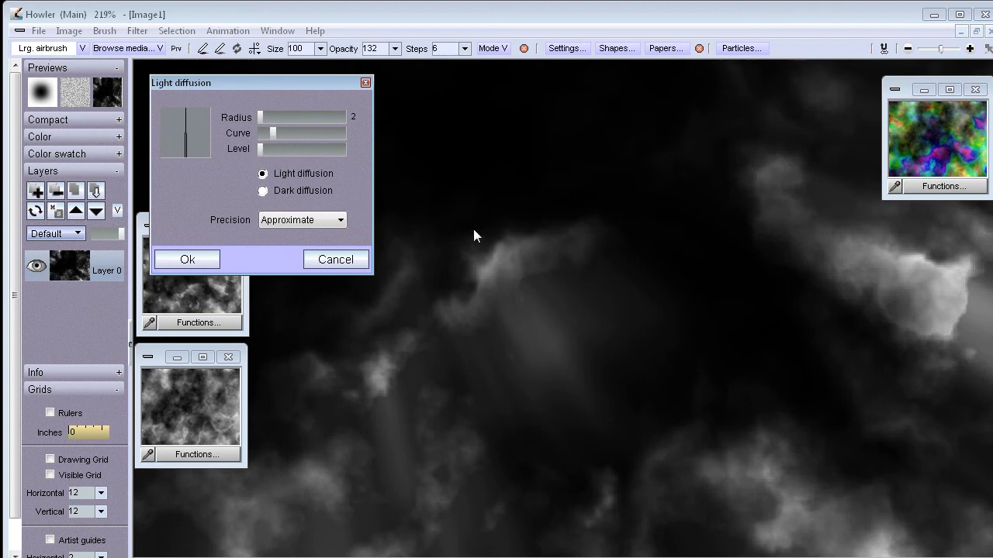
pyautogui.moveTo(299, 118); pyautogui.dragTo(339, 134)
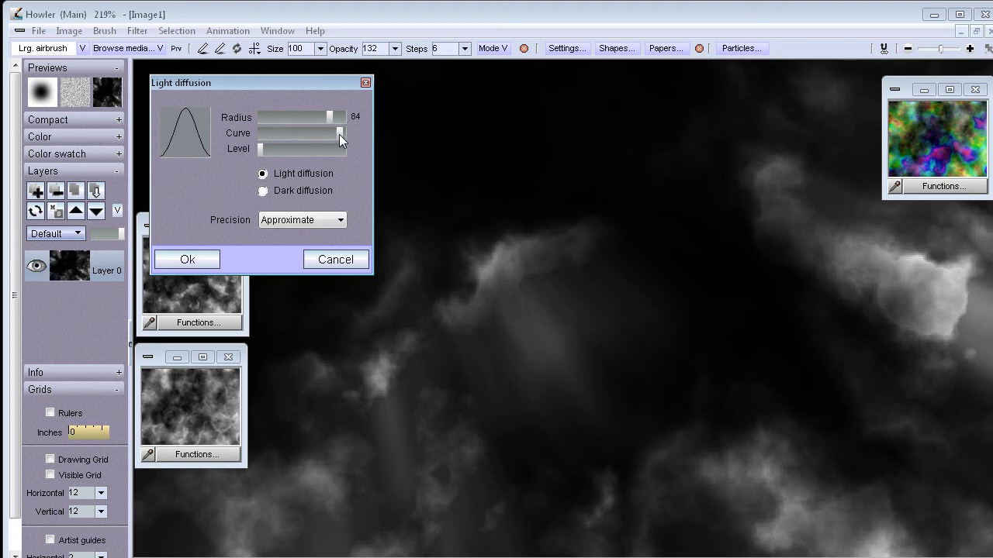
pyautogui.click(315, 148)
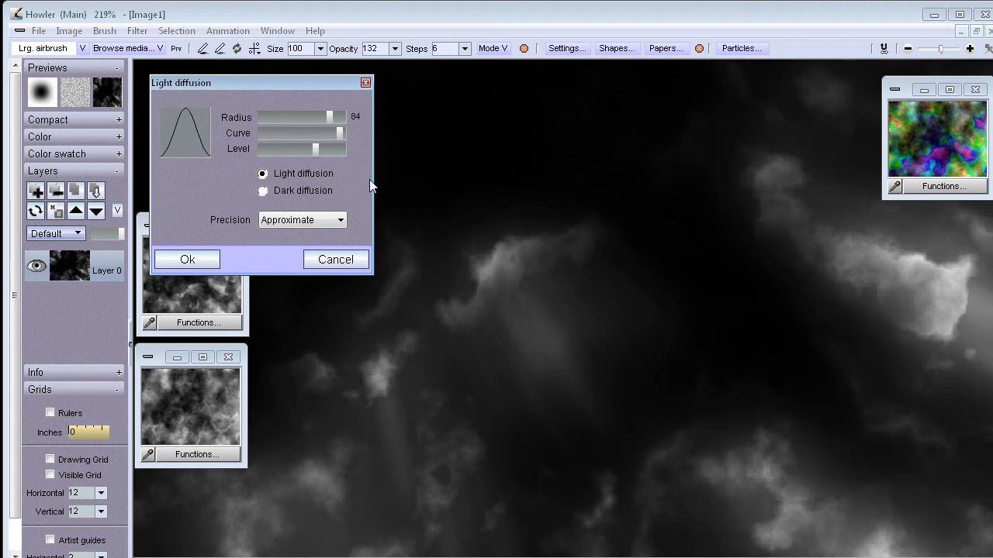
# Set the light diffusion to radius 73, curve slightly below half, level about half and Precise precision, and apply it
pyautogui.moveTo(339, 134); pyautogui.dragTo(297, 132)
pyautogui.click(327, 115)
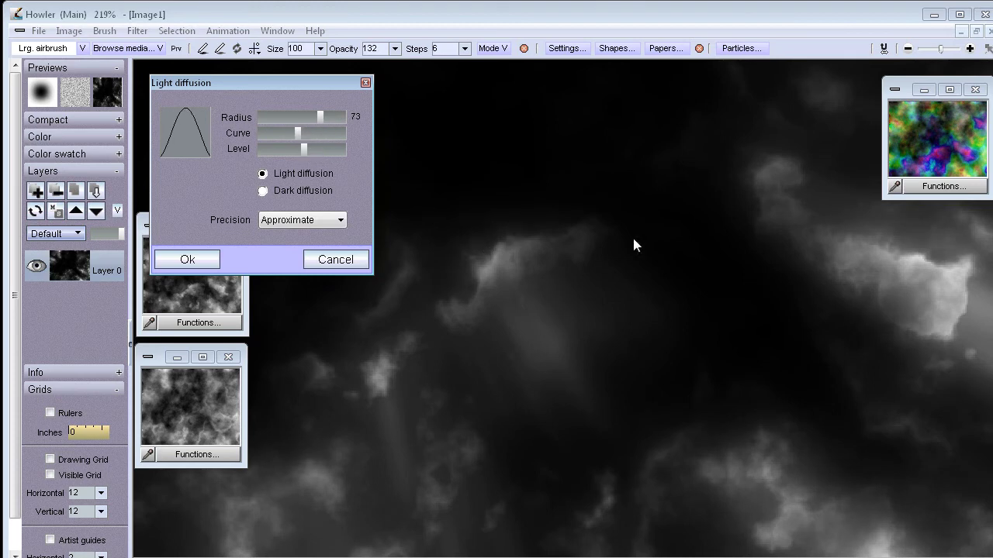
pyautogui.click(293, 221)
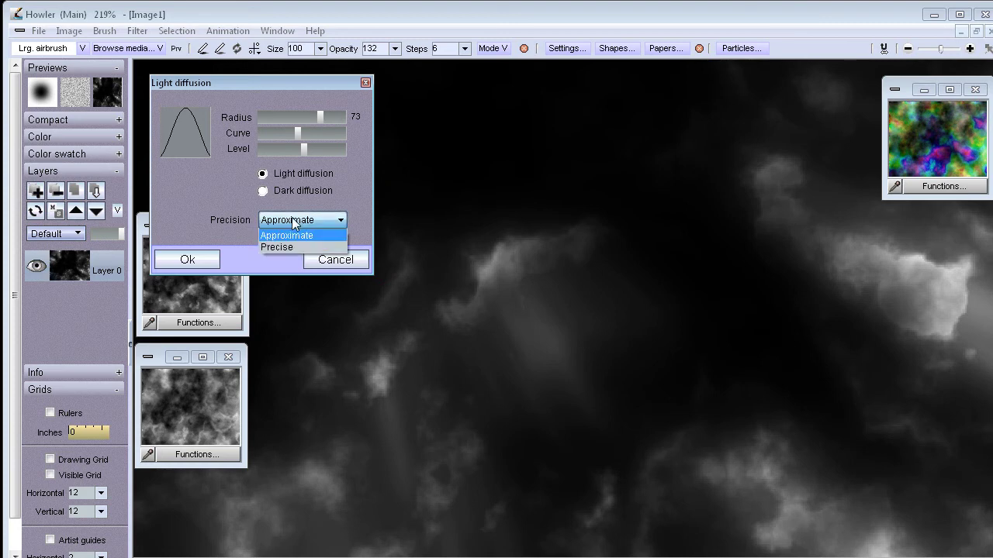
pyautogui.click(284, 247)
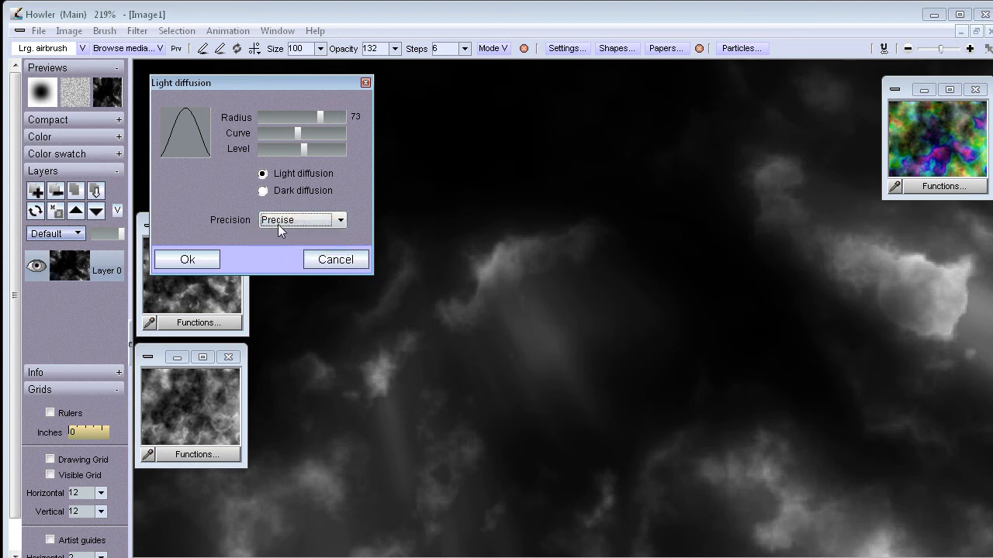
pyautogui.click(172, 262)
pyautogui.scroll(-3, 521, 204)
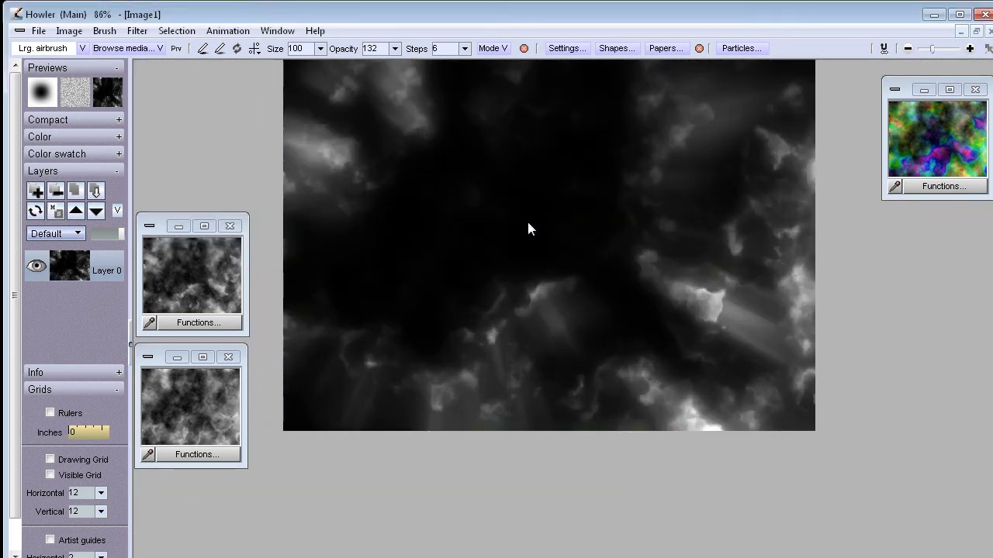
pyautogui.scroll(1, 528, 225)
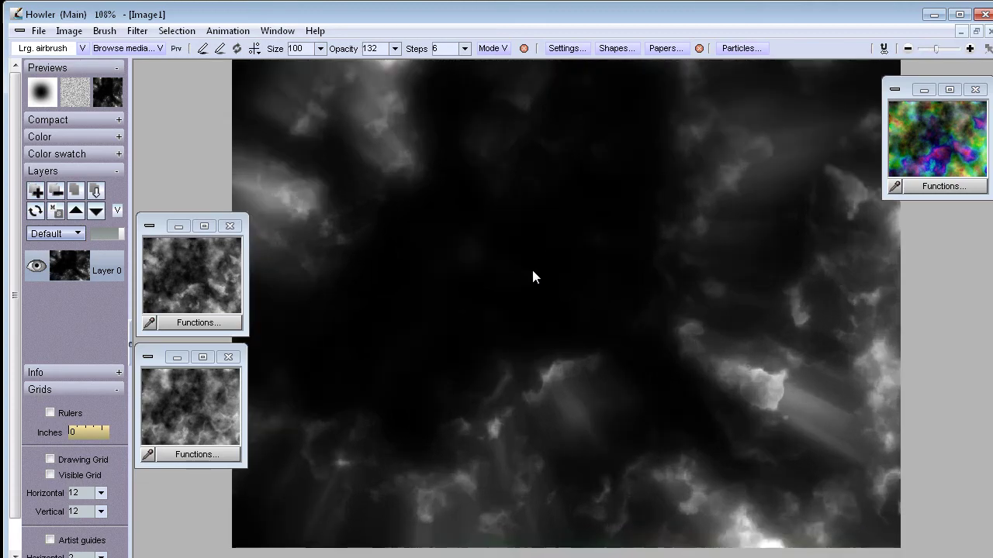